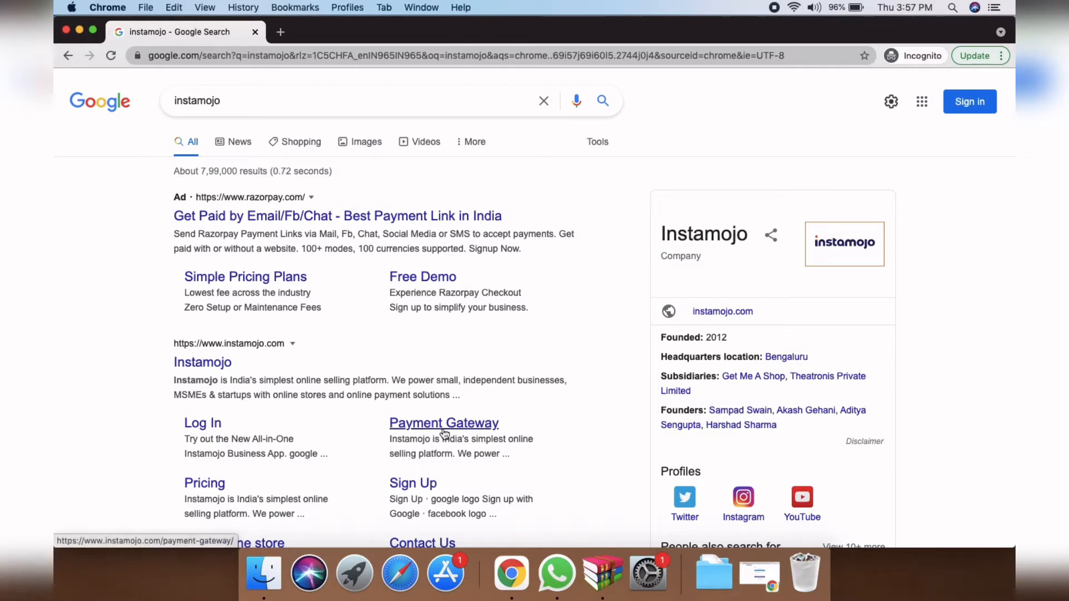
Open instamojo.com from the Google search results for 'instamojo'
click(210, 358)
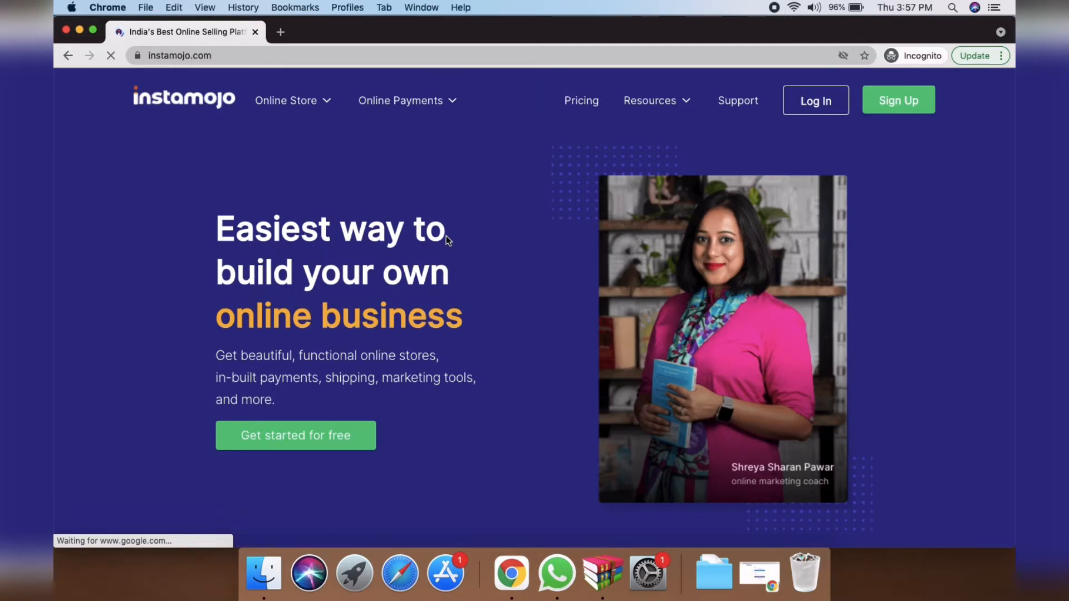
Skim the Instamojo homepage, close the subscribe pop-up, and go to the Online Store page
scroll(446, 236, down, 15)
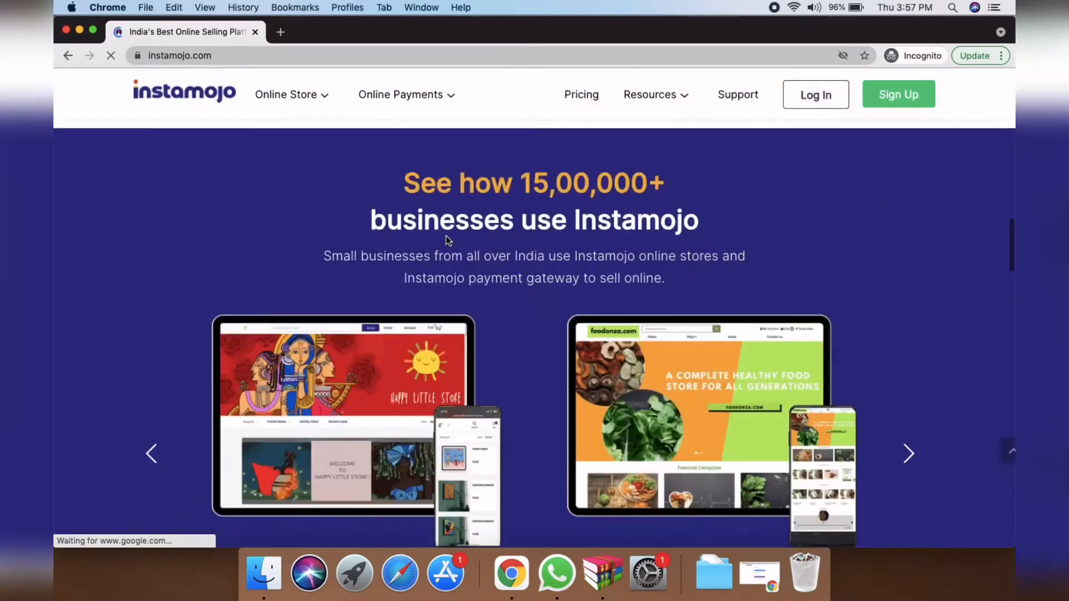
scroll(446, 236, up, 10)
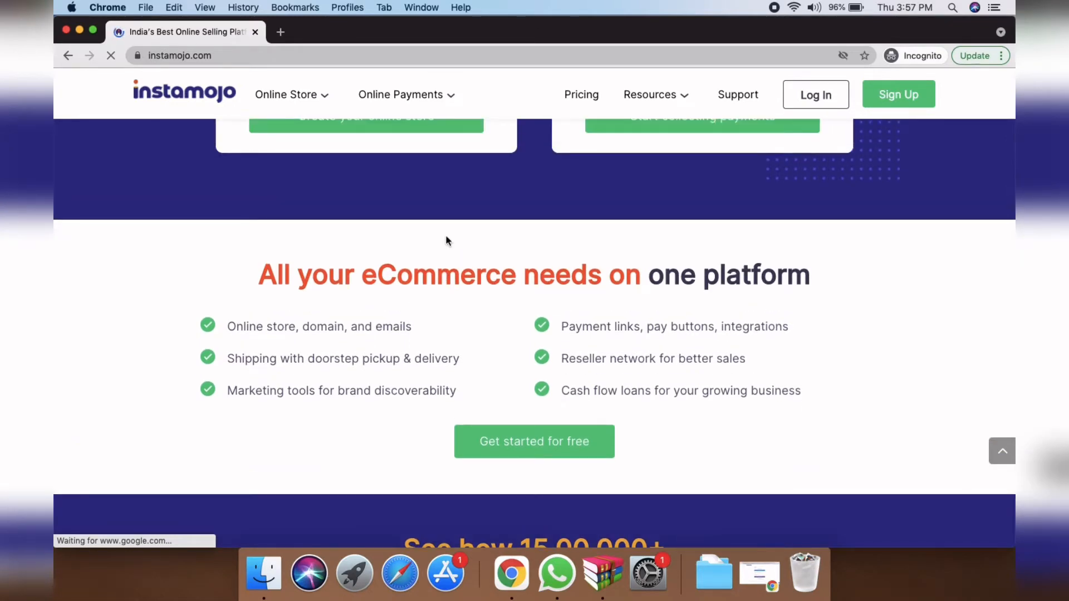
scroll(446, 236, up, 3)
scroll(446, 236, down, 8)
scroll(446, 239, down, 8)
scroll(489, 394, up, 20)
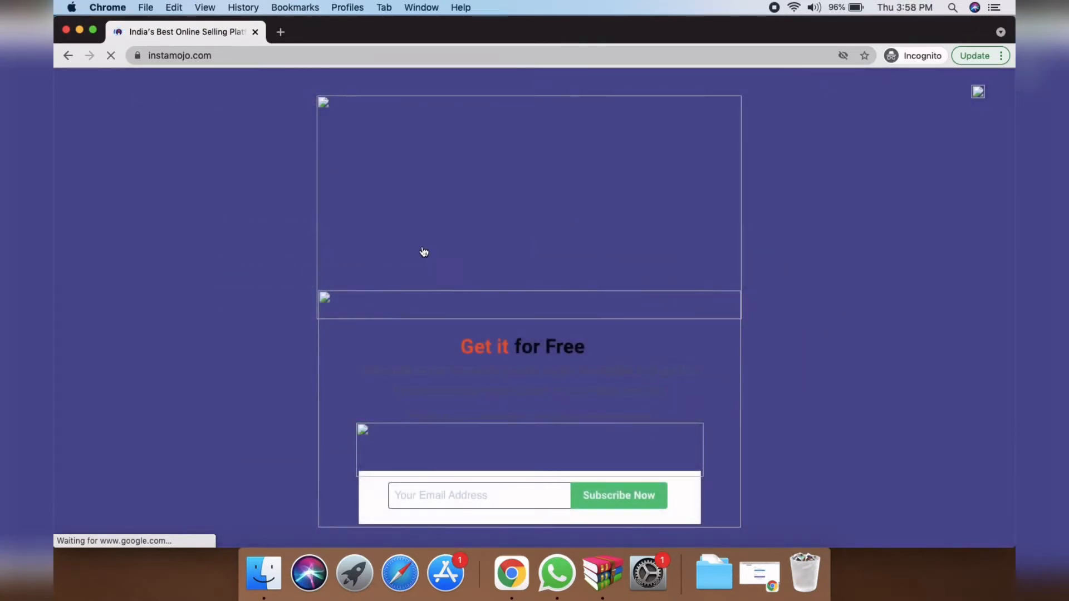
click(844, 188)
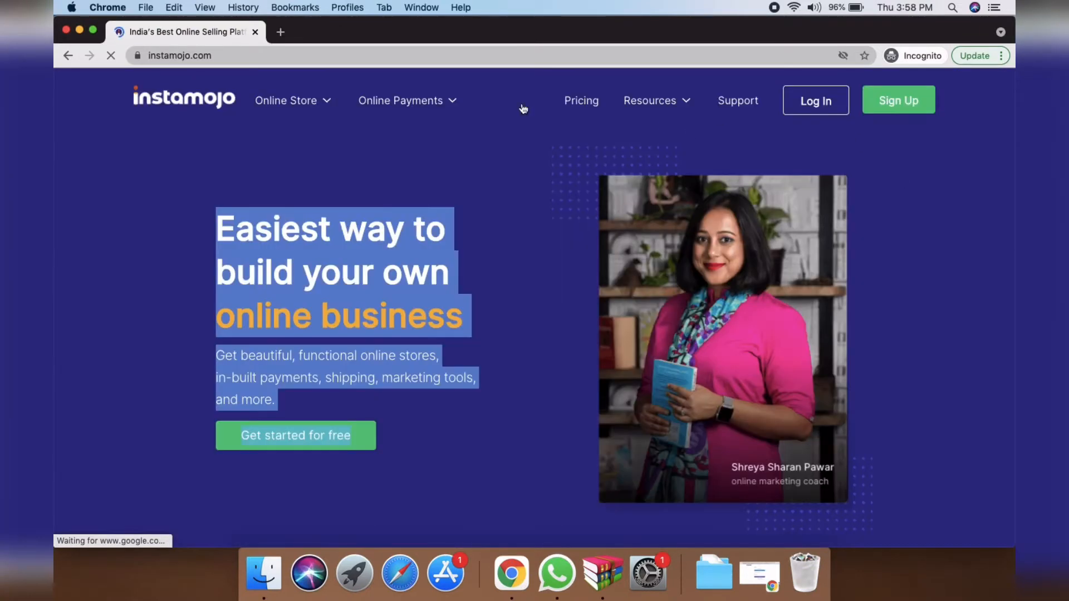
click(330, 170)
click(298, 131)
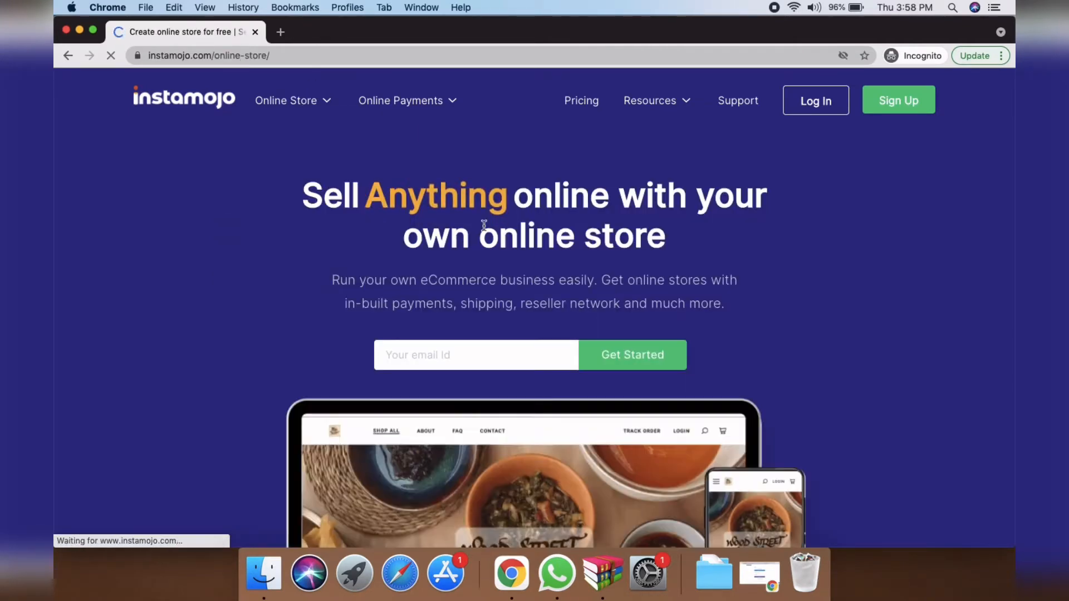
Review the Online Store feature cards, including the 26000+ pin codes figure
scroll(550, 278, down, 5)
scroll(550, 276, up, 4)
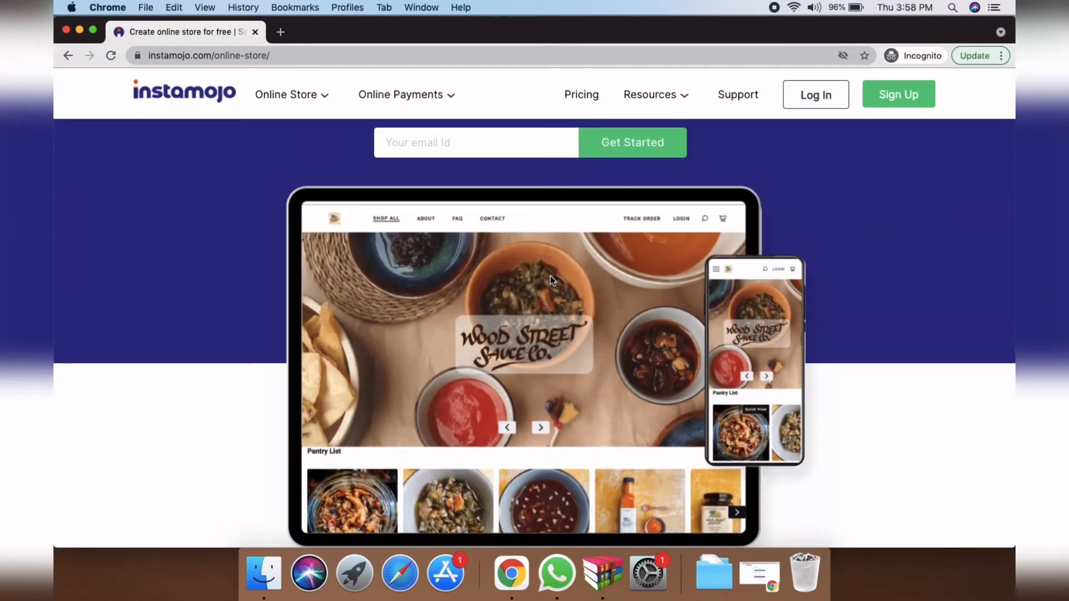
scroll(550, 275, down, 6)
scroll(551, 277, down, 8)
scroll(550, 276, up, 4)
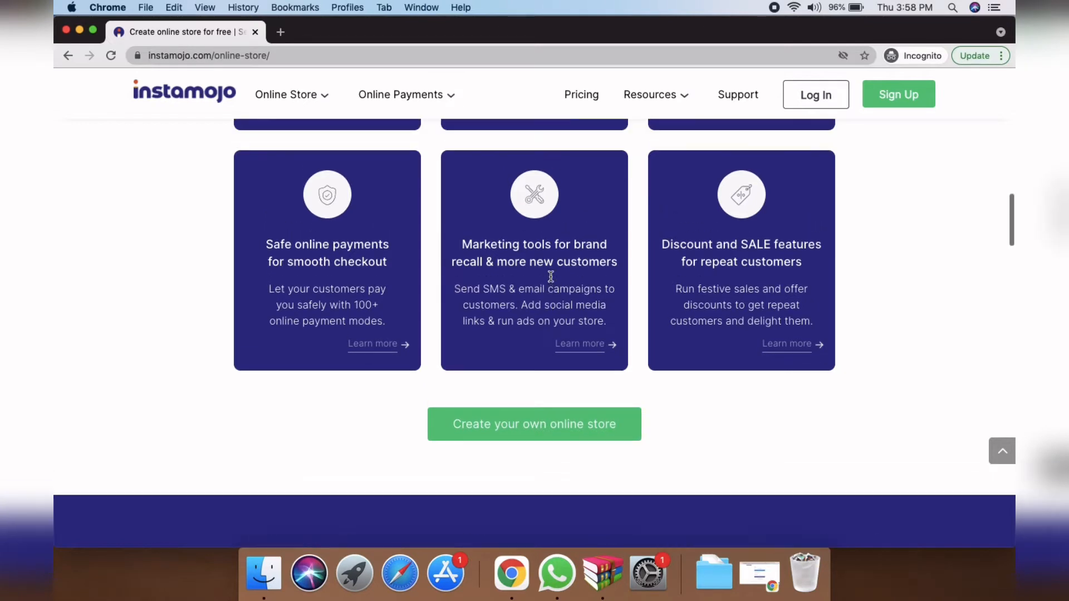
scroll(551, 276, up, 1)
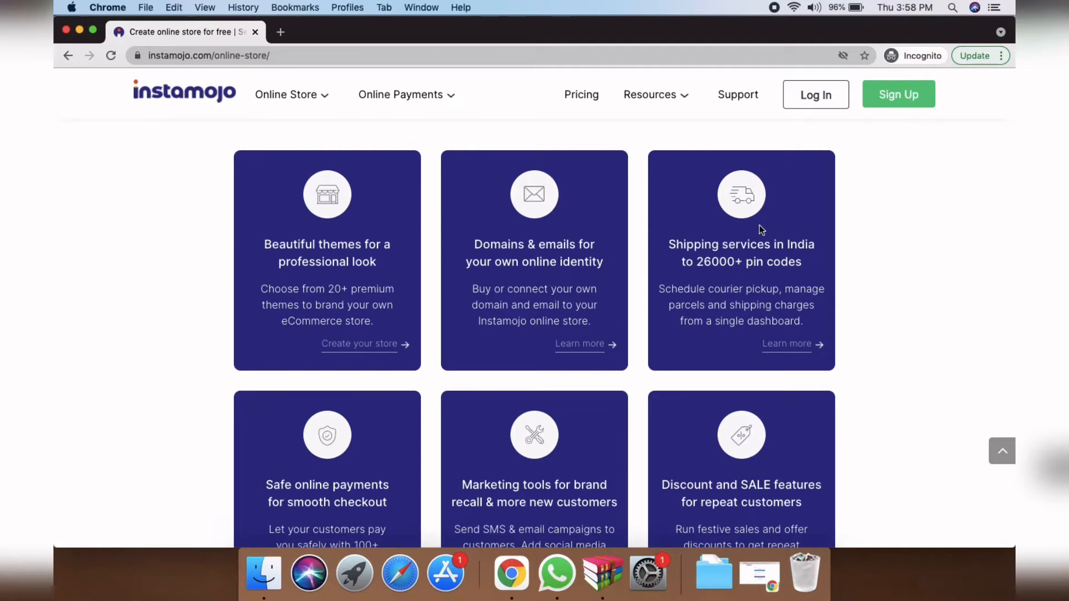
drag(704, 260, 747, 262)
click(776, 277)
scroll(606, 307, down, 15)
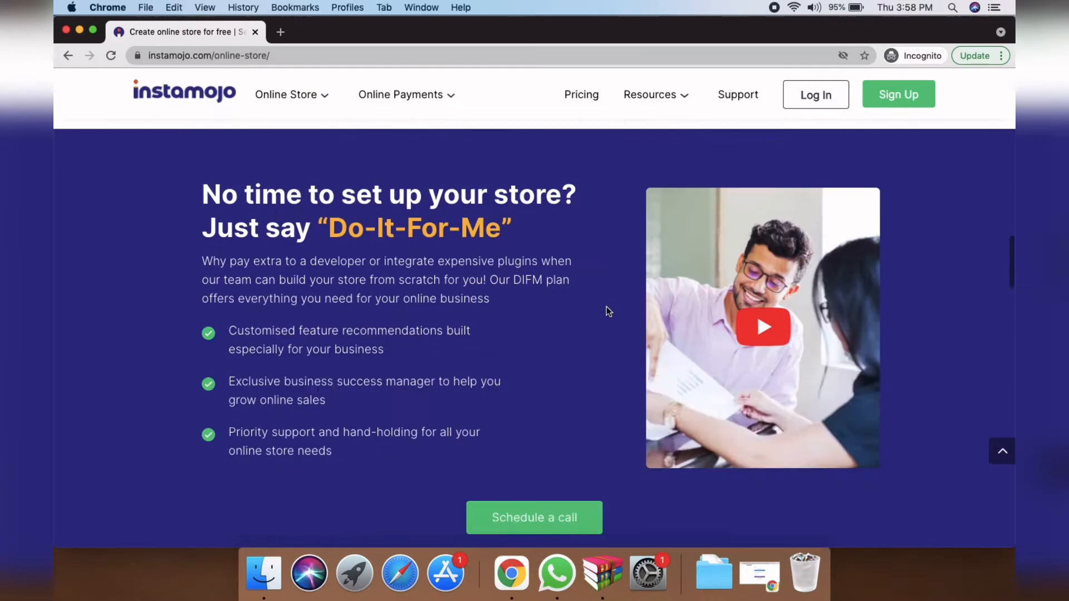
scroll(607, 311, down, 9)
scroll(608, 308, up, 7)
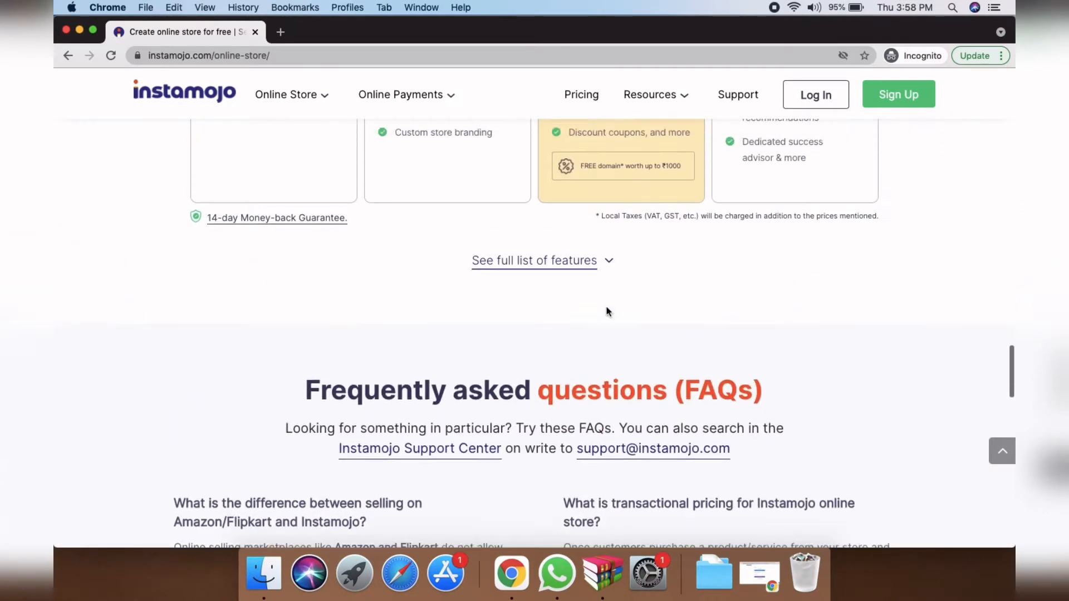
scroll(607, 307, up, 3)
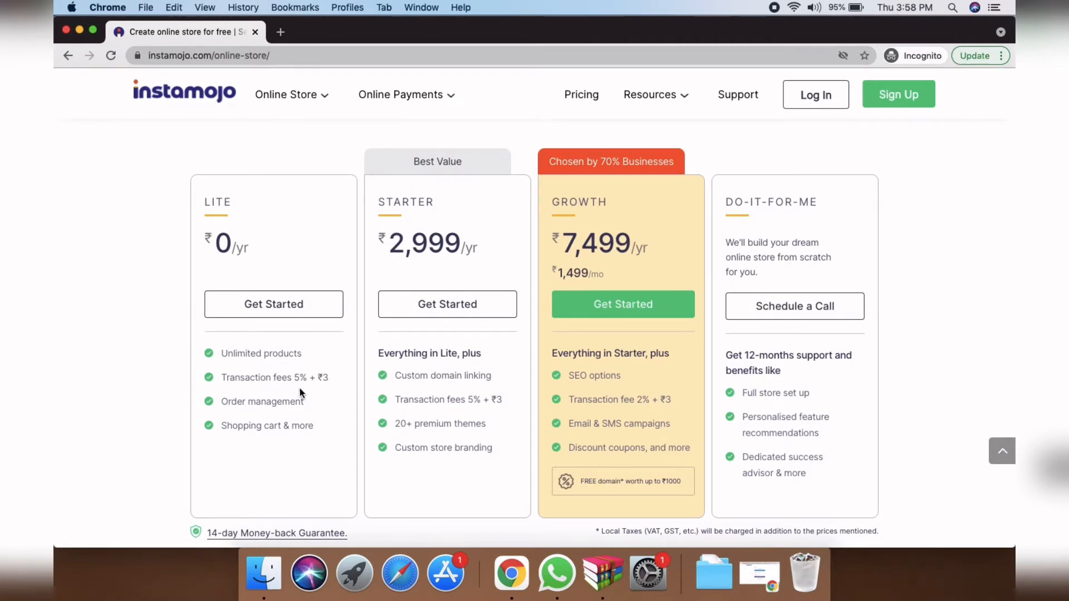
Examine the Lite plan's features and 5% + ₹3 fee, then go to the Pricing page
drag(315, 437, 221, 353)
click(228, 377)
drag(292, 378, 331, 378)
click(336, 378)
drag(332, 378, 291, 378)
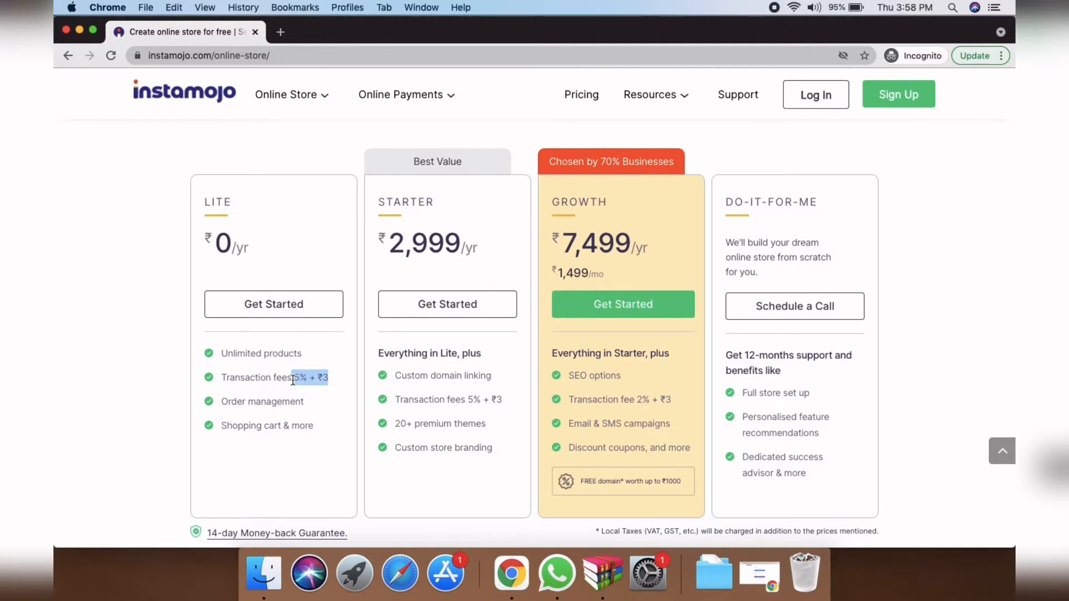
click(339, 377)
drag(905, 361, 707, 182)
scroll(707, 182, up, 5)
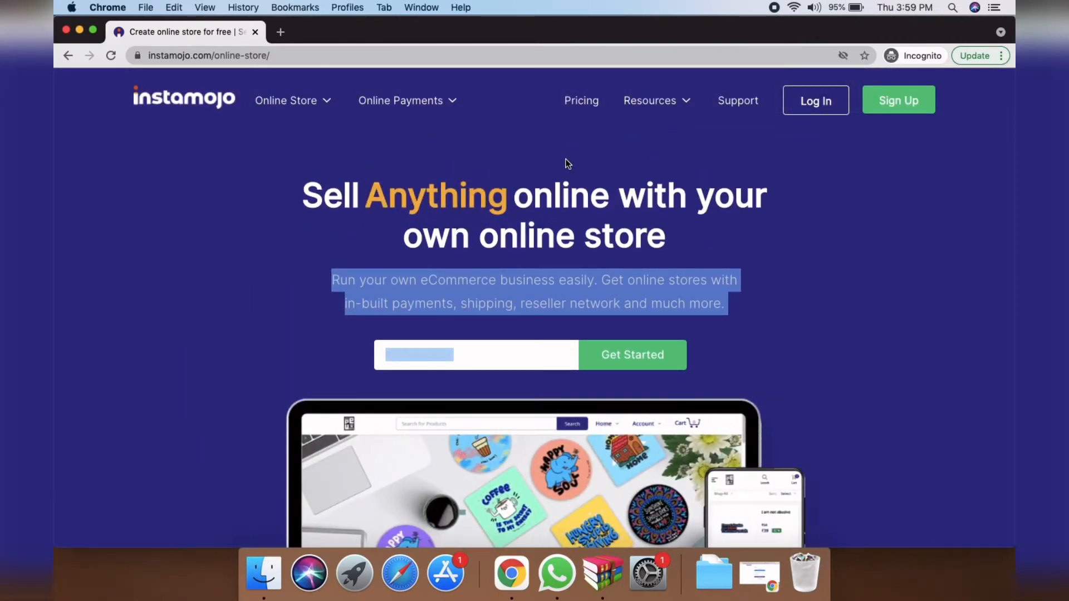
click(584, 102)
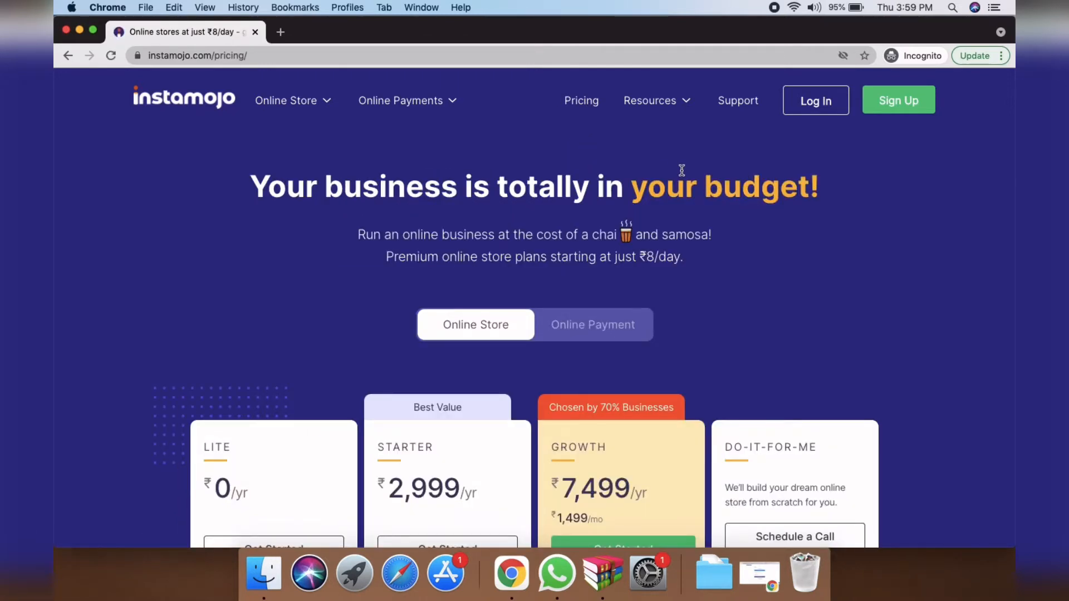
Show Online Payment pricing and highlight the 2% + ₹3 per-transaction fee excluding GST
scroll(681, 170, down, 8)
scroll(682, 170, up, 3)
scroll(681, 169, up, 3)
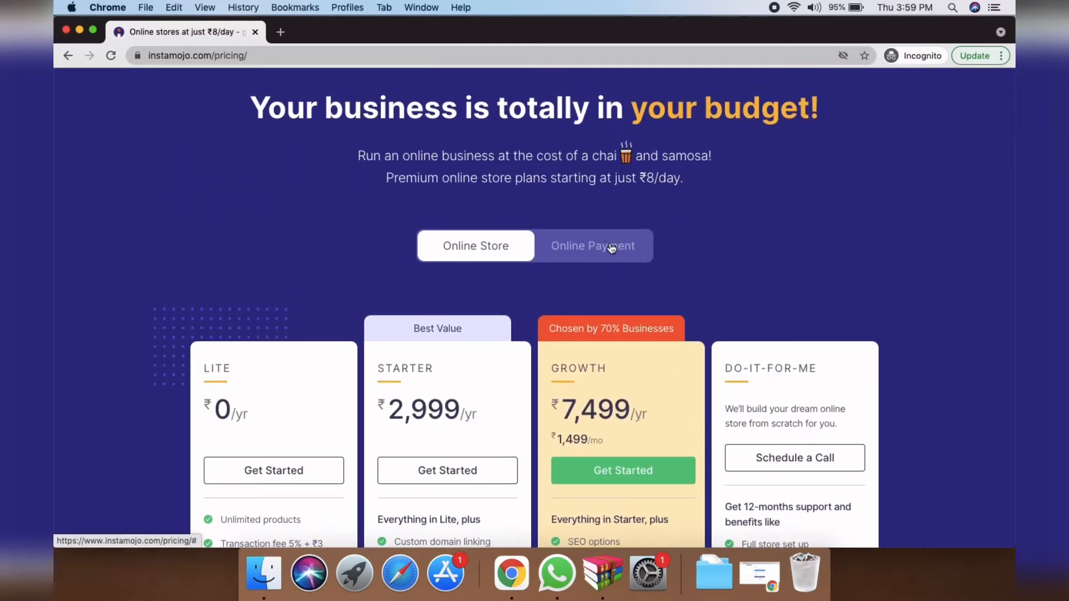
click(612, 248)
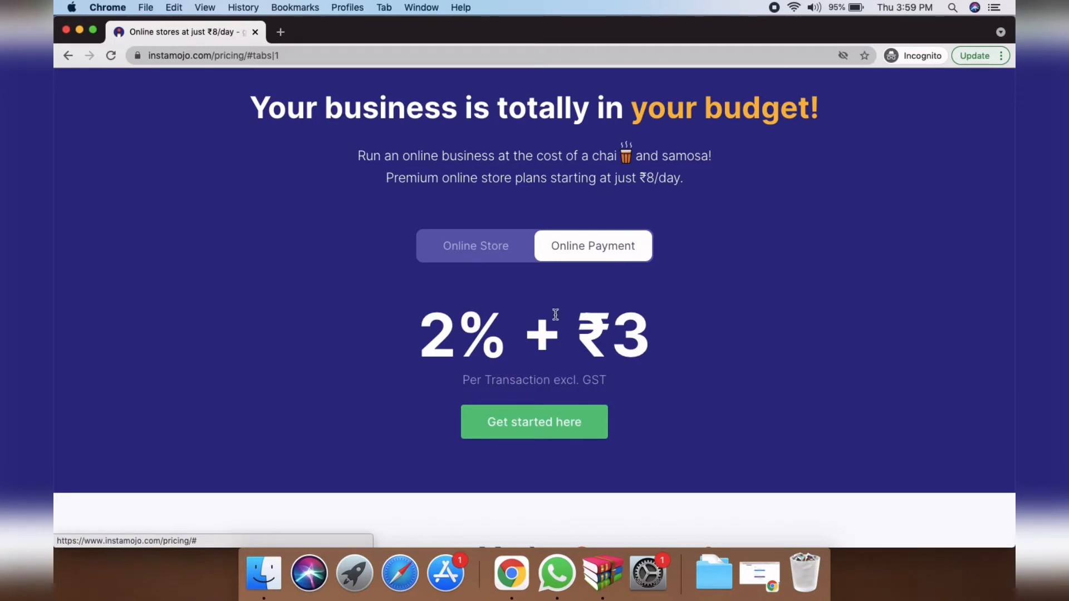
drag(414, 350, 640, 352)
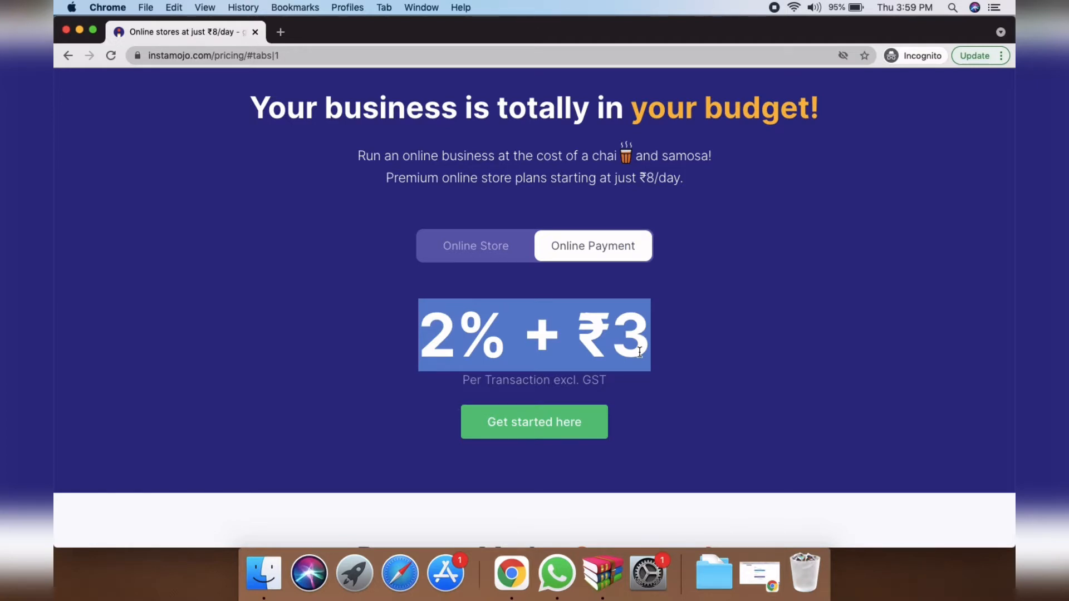
click(504, 345)
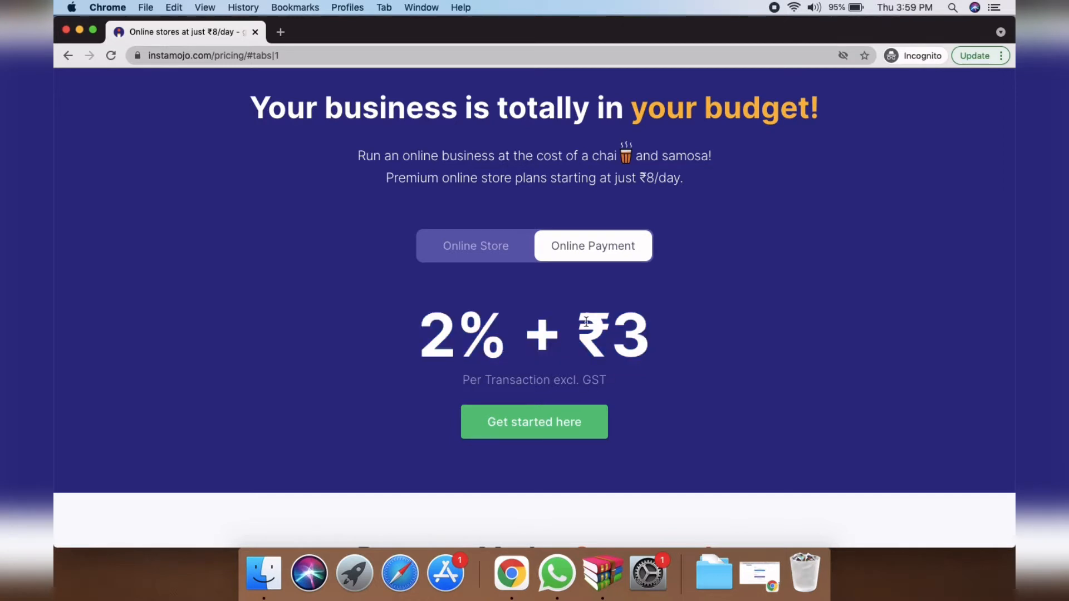
drag(410, 346, 691, 332)
click(693, 332)
drag(458, 378, 623, 389)
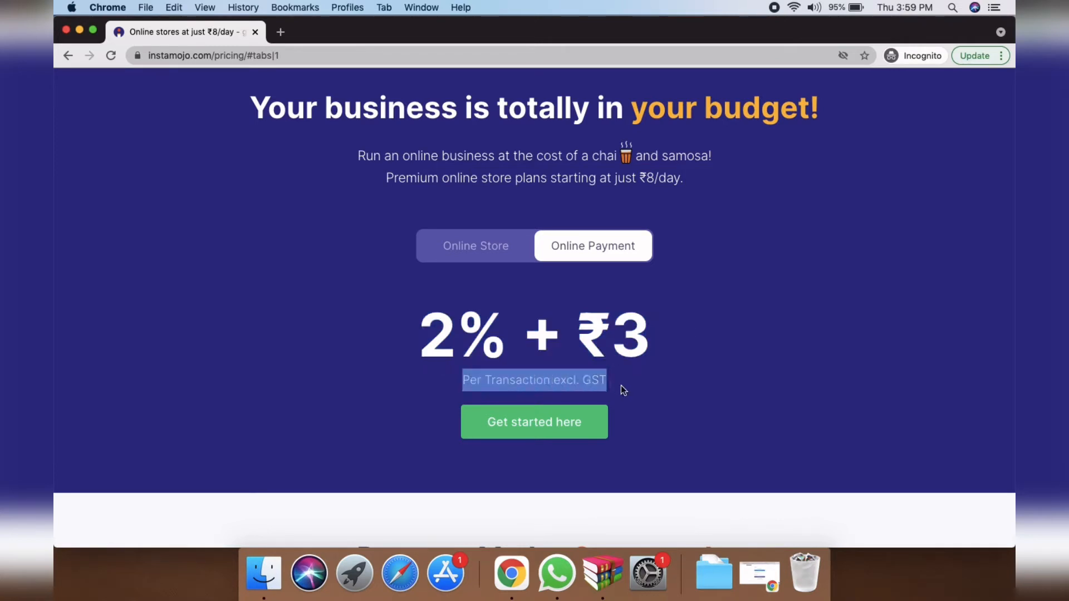
click(668, 386)
Calculate the Instamojo fees for charging a customer ₹100
scroll(668, 386, down, 10)
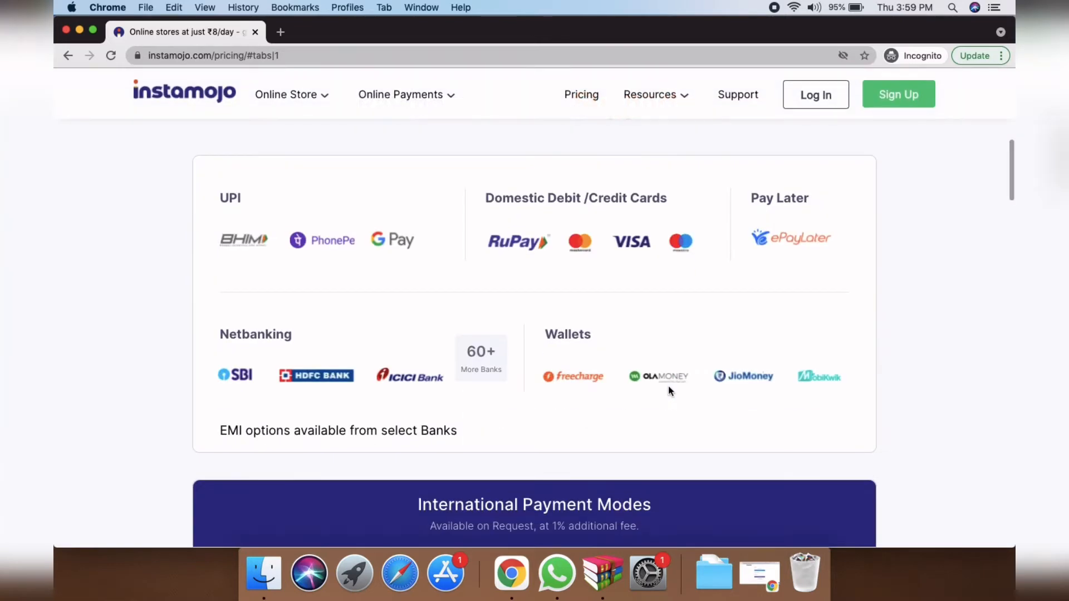
scroll(668, 385, down, 15)
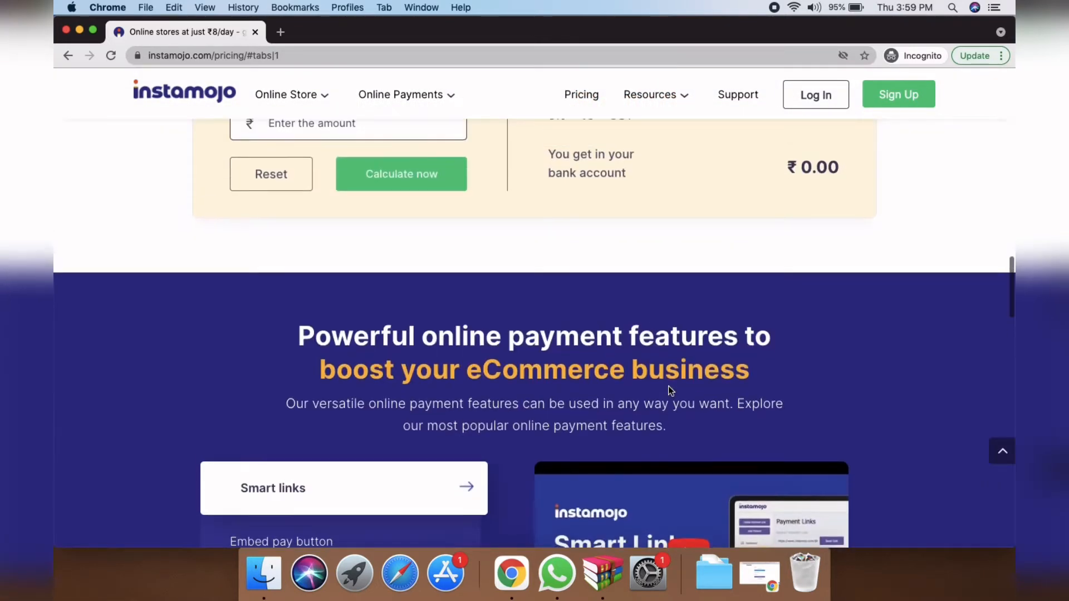
scroll(668, 386, up, 5)
click(398, 412)
text(1000)
key(BackSpace)
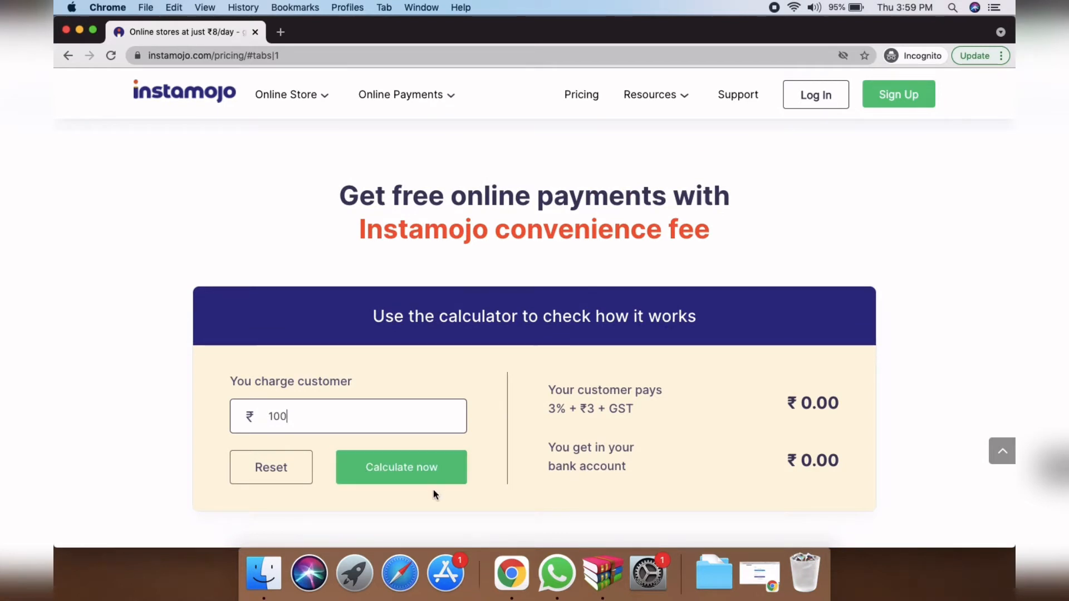
click(426, 471)
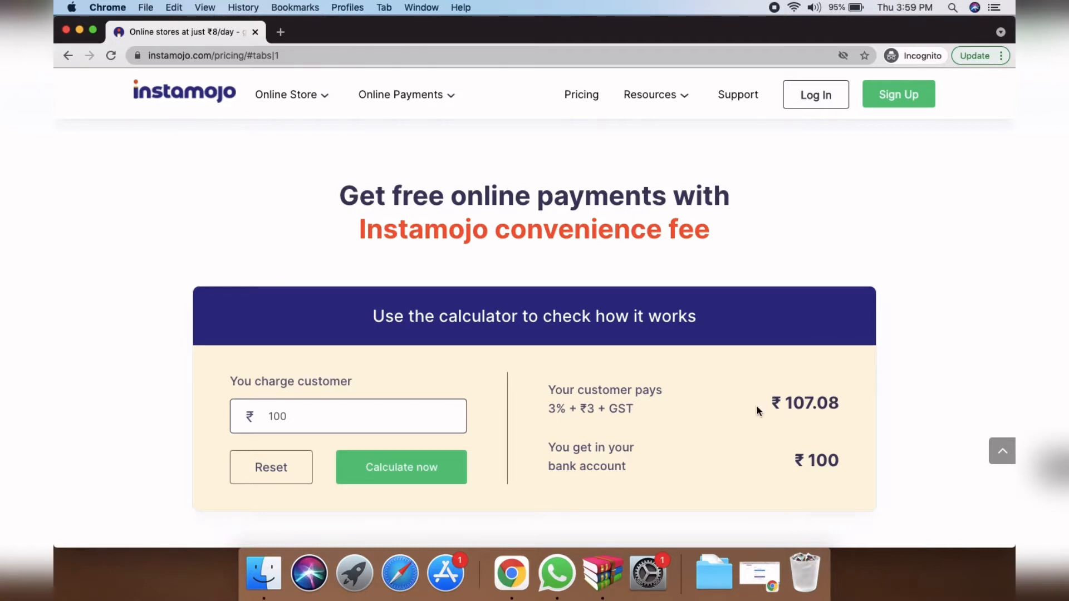
Review the customer-pays fee breakdown, then go to the Sign Up page
scroll(710, 433, up, 3)
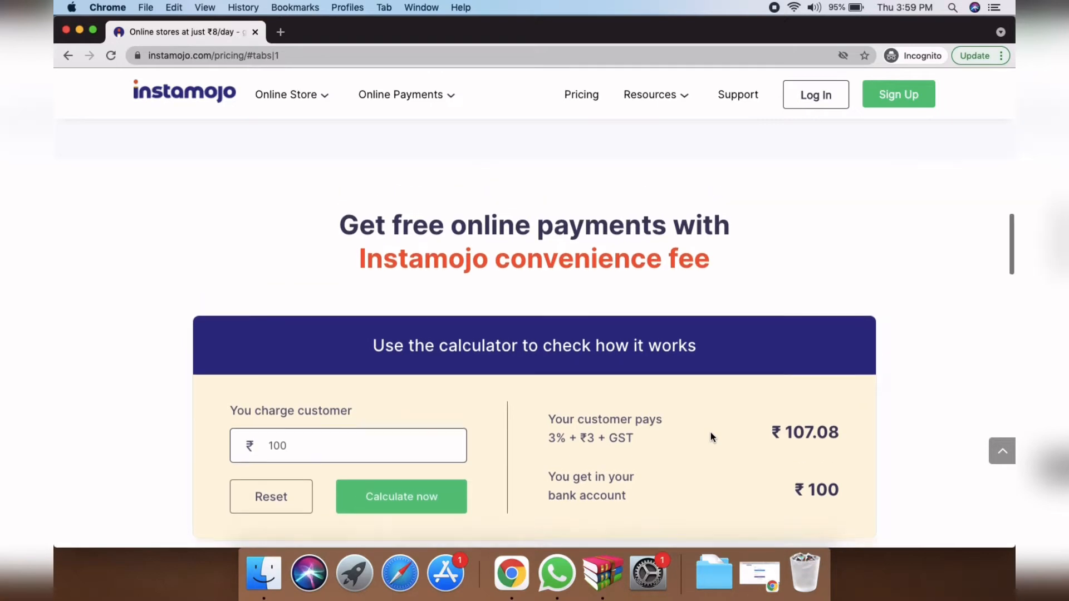
drag(615, 365, 624, 100)
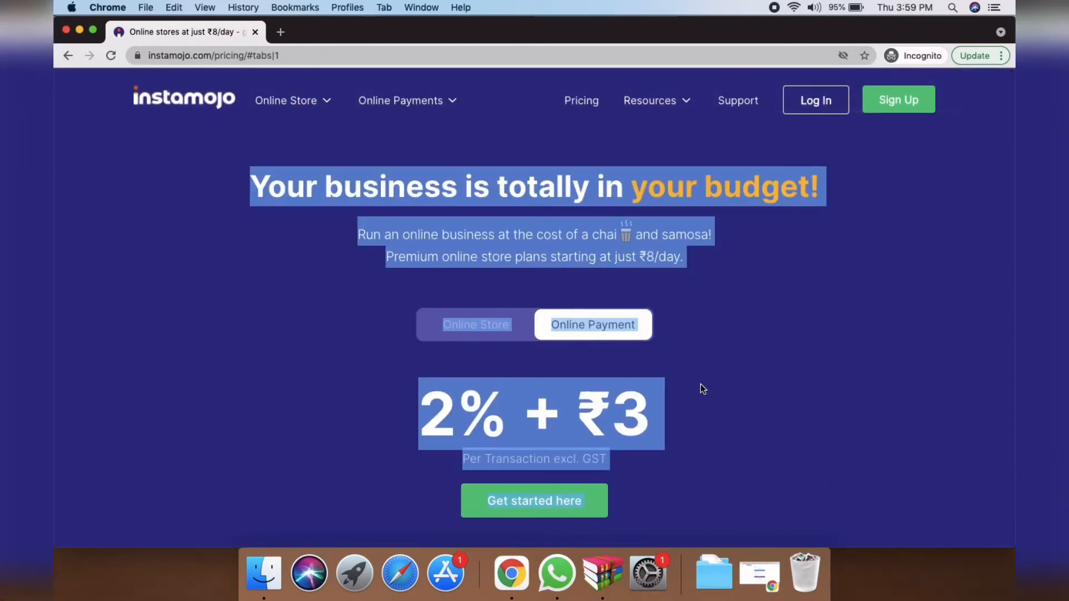
click(700, 384)
scroll(701, 384, down, 15)
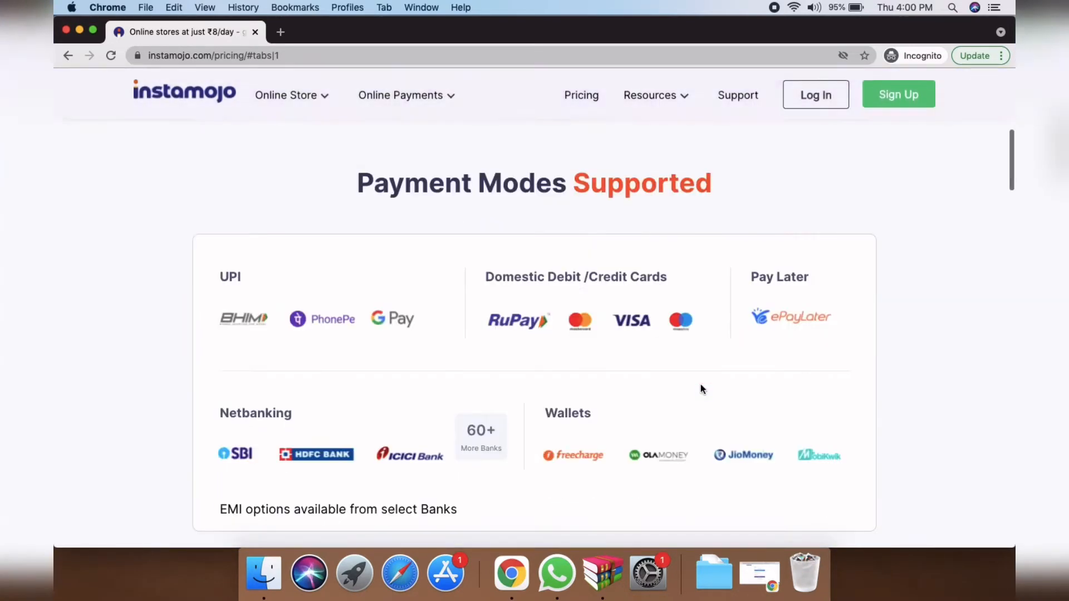
scroll(751, 371, down, 7)
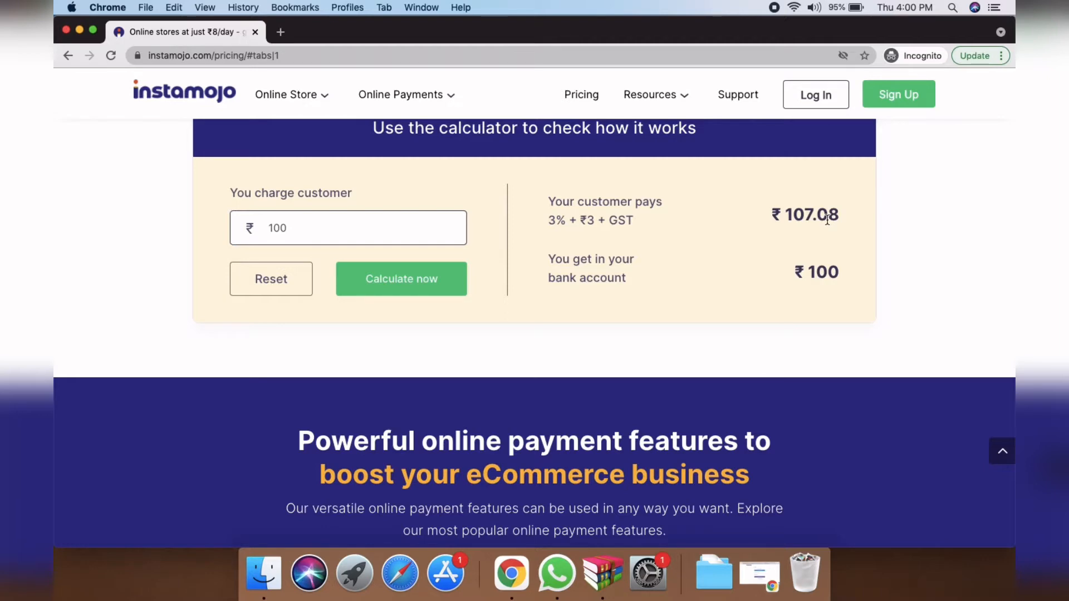
drag(867, 210, 726, 236)
click(699, 285)
drag(696, 285, 597, 33)
click(642, 222)
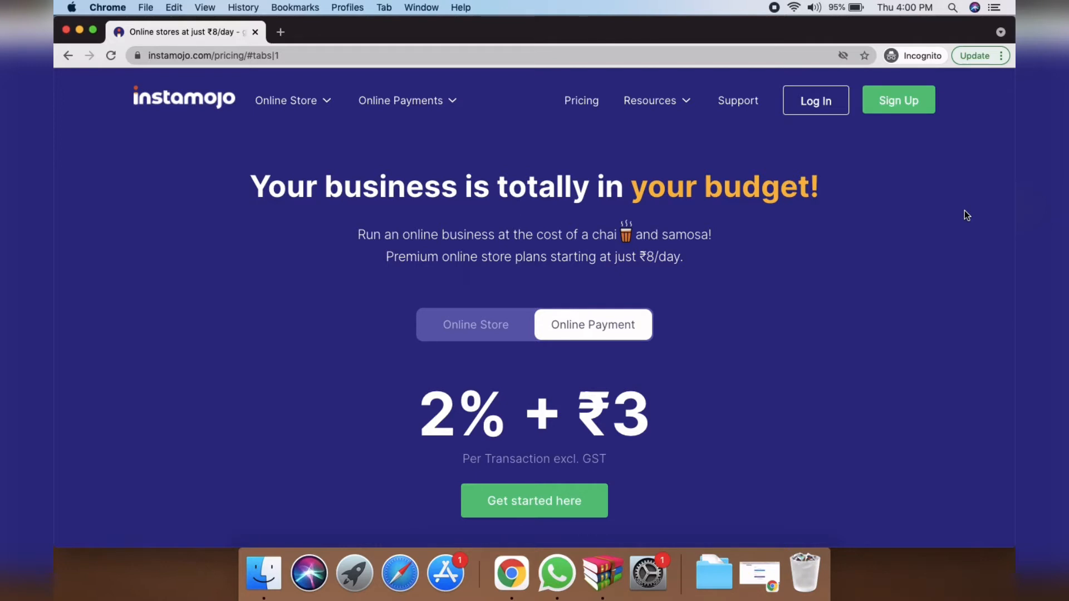
click(898, 106)
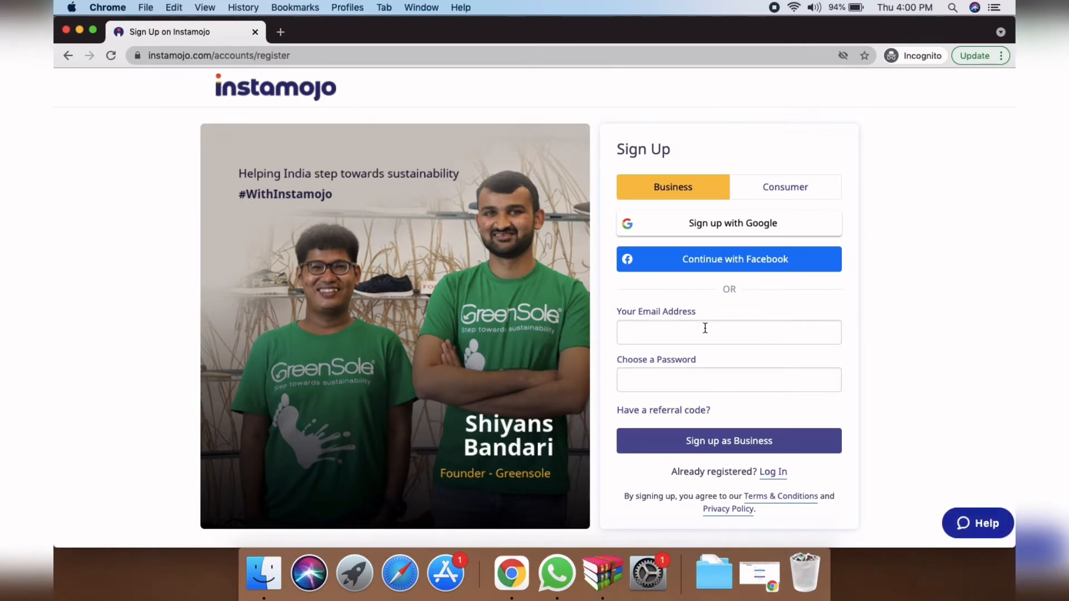
Sign up as a Business using the account e-mail address and a password
click(681, 327)
text(the)
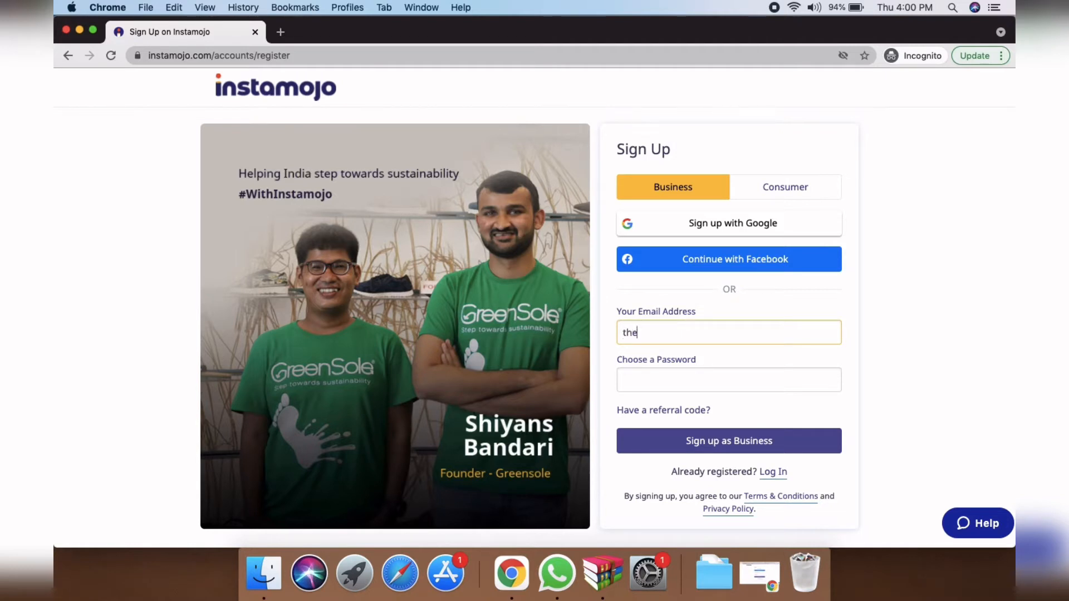
key(Tab)
text(*****)
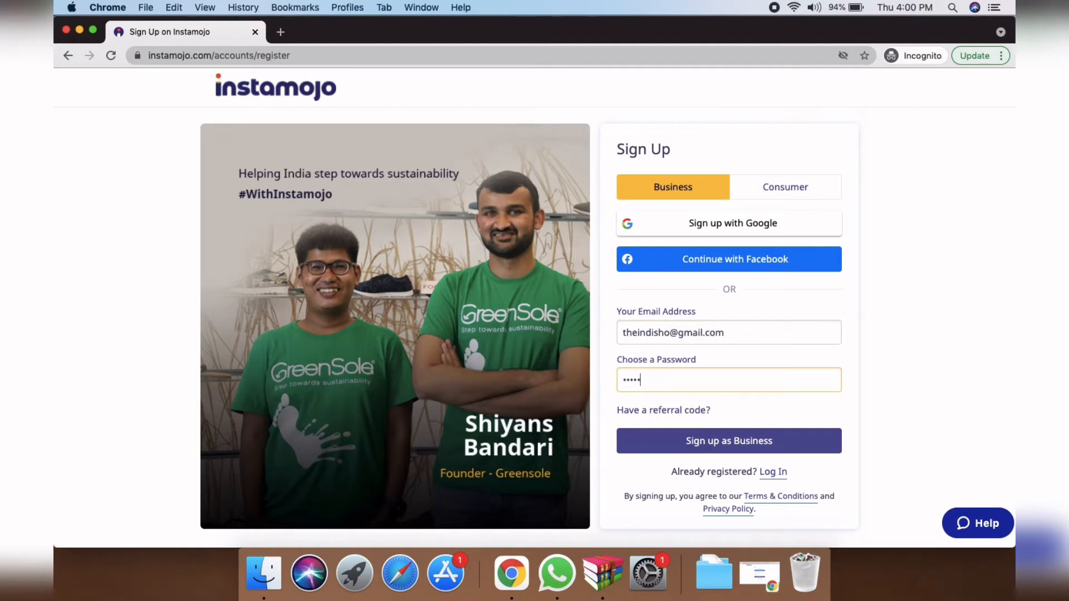
text(*****)
click(741, 442)
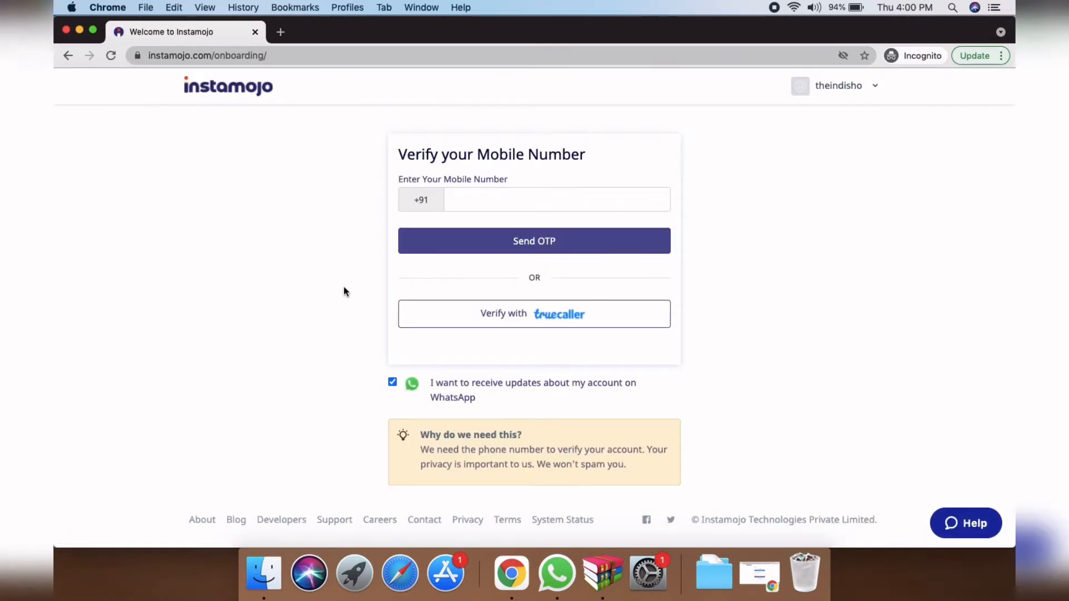
Enter the mobile number, request an OTP, and verify with the four-digit code
click(481, 196)
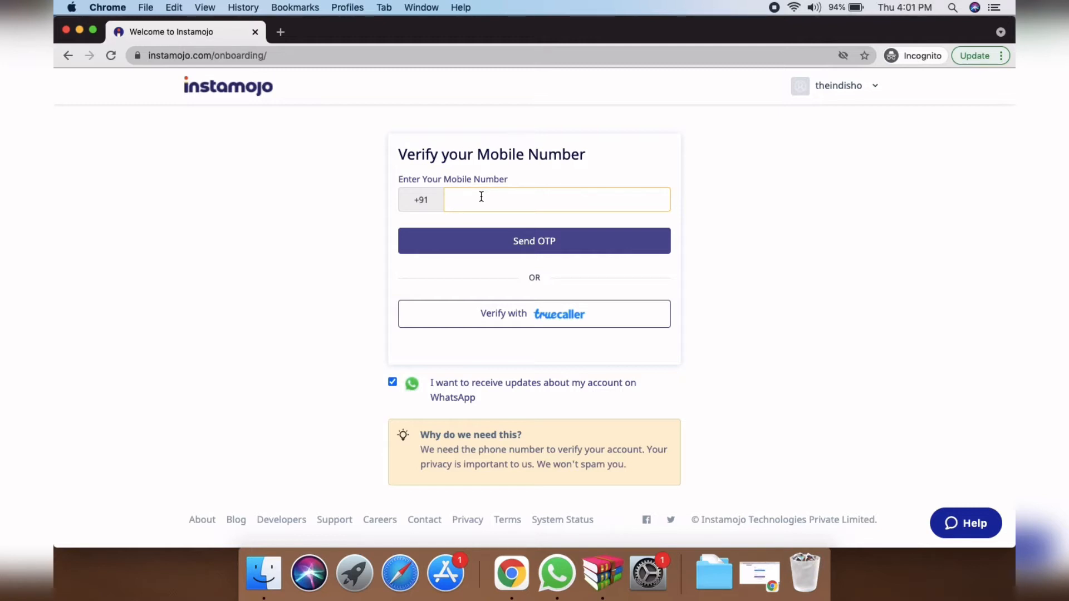
click(535, 240)
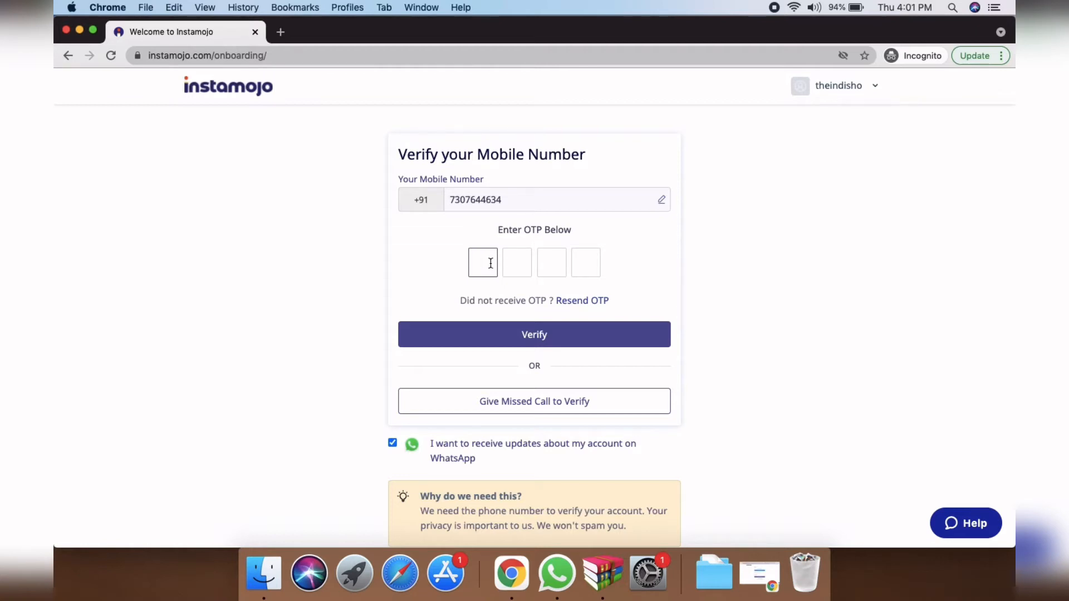
click(490, 332)
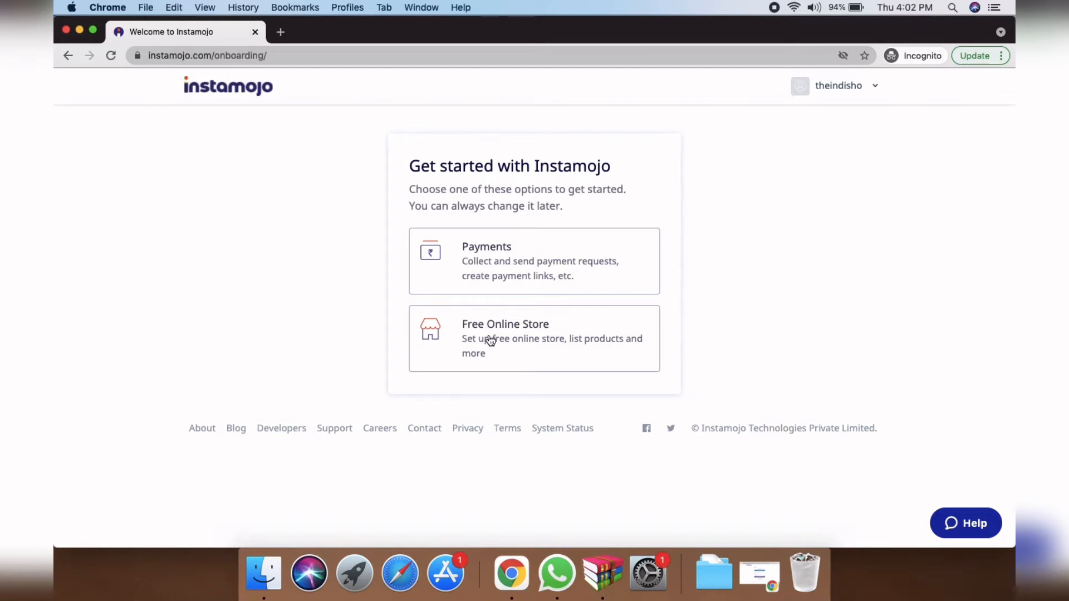
Choose Payments, accept the first suggested payment link username, and proceed to Business Type
click(532, 261)
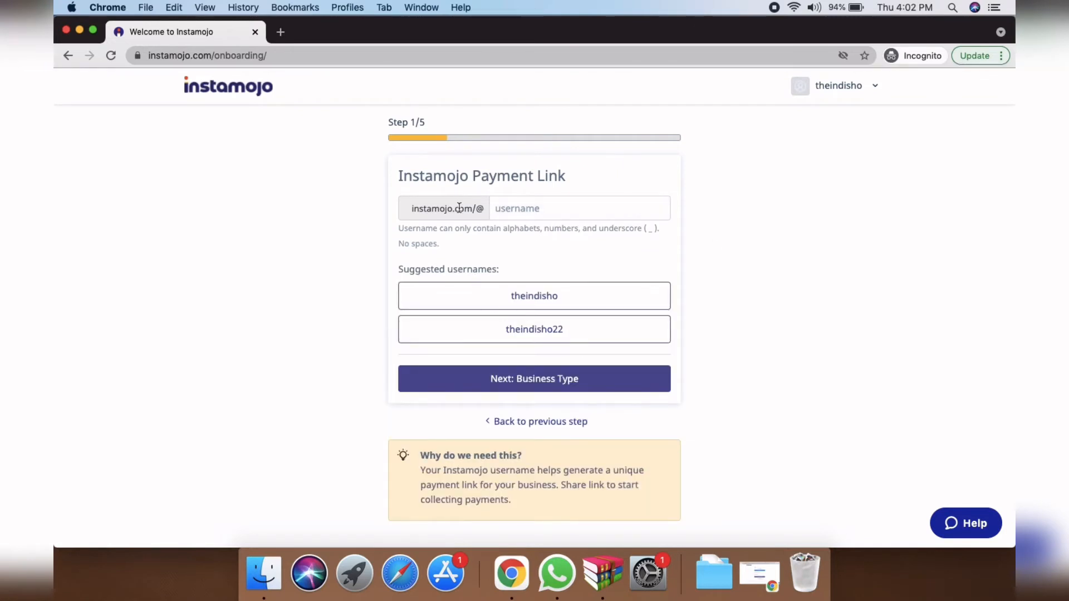
click(540, 207)
text(indisho)
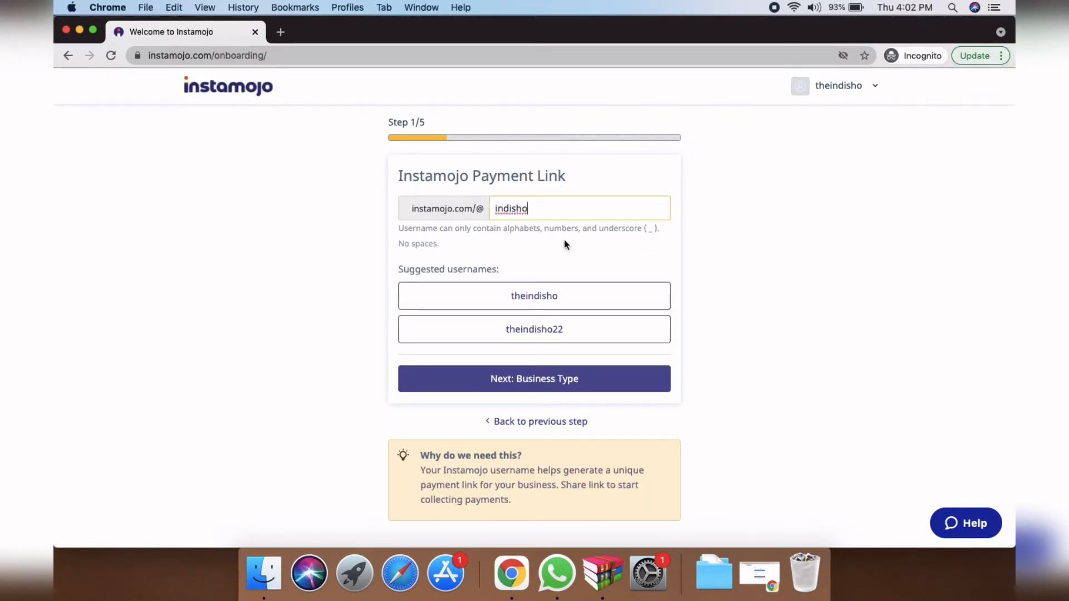
click(543, 296)
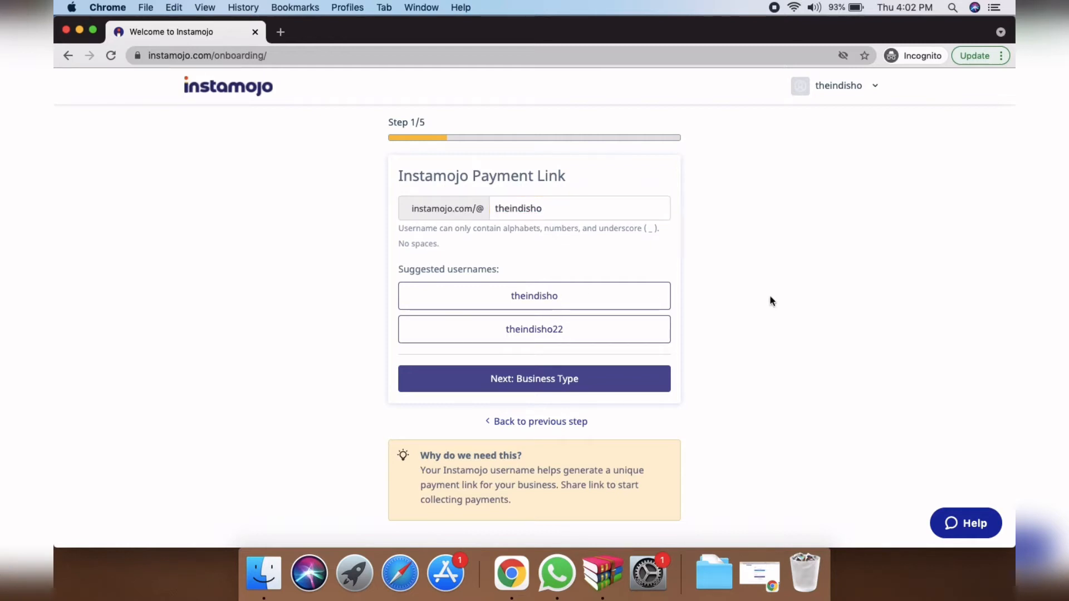
click(552, 388)
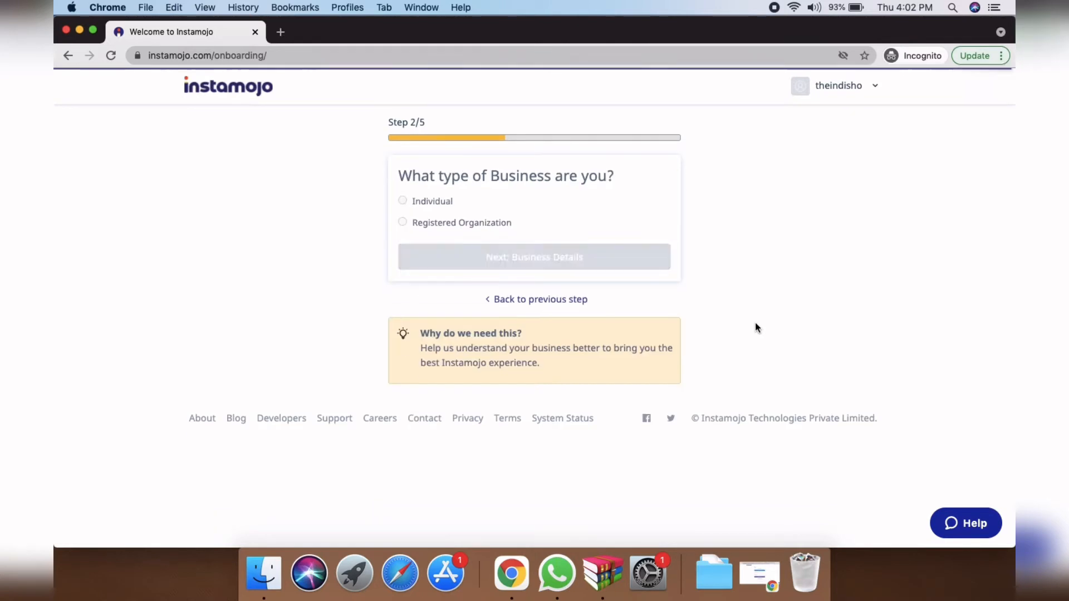
Mark the business type as Individual, answer No to proprietor, and proceed to Business Details
click(435, 202)
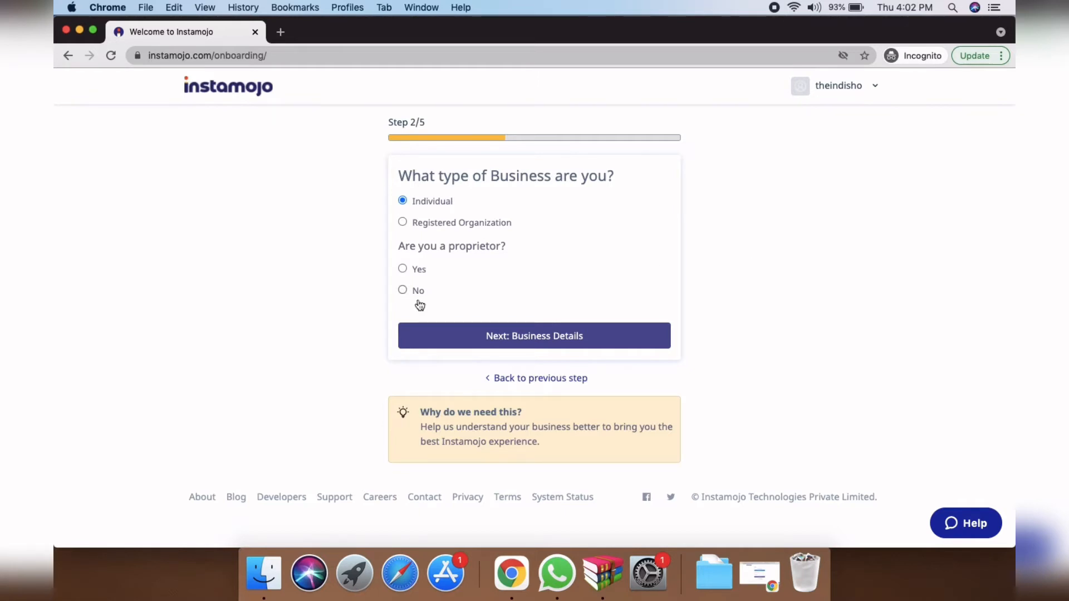
click(403, 290)
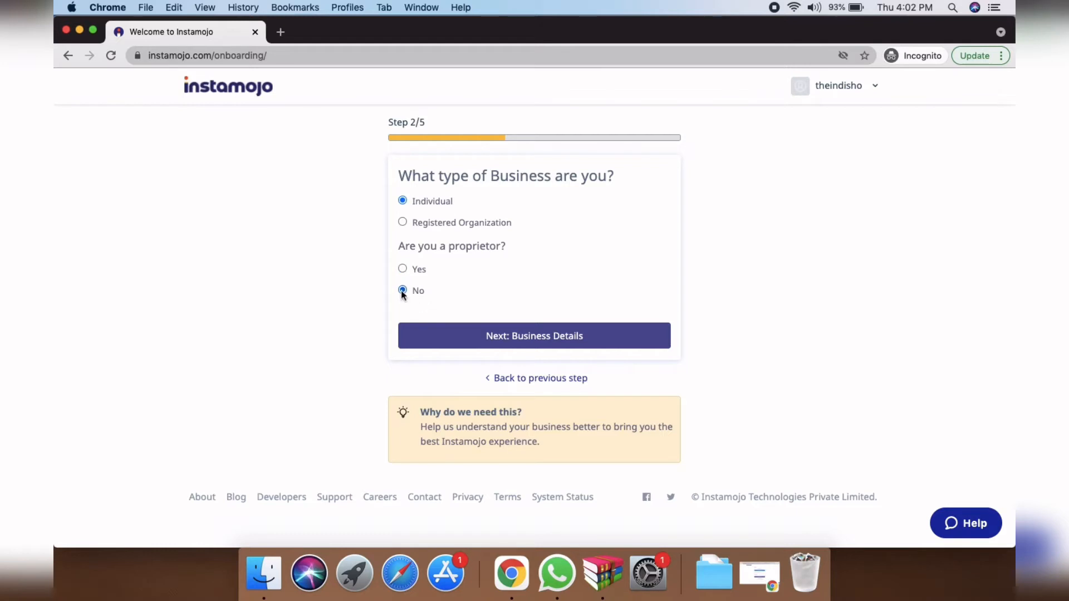
click(539, 341)
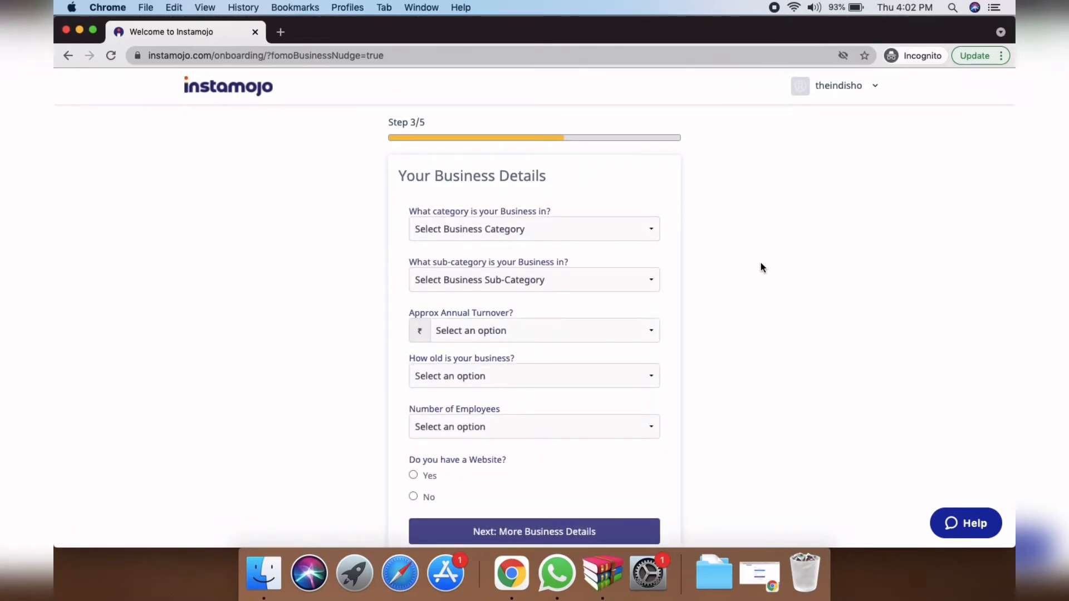
Set the business category to Clothing, Accessories and Shoes with sub-category Women's clothing
scroll(761, 263, down, 1)
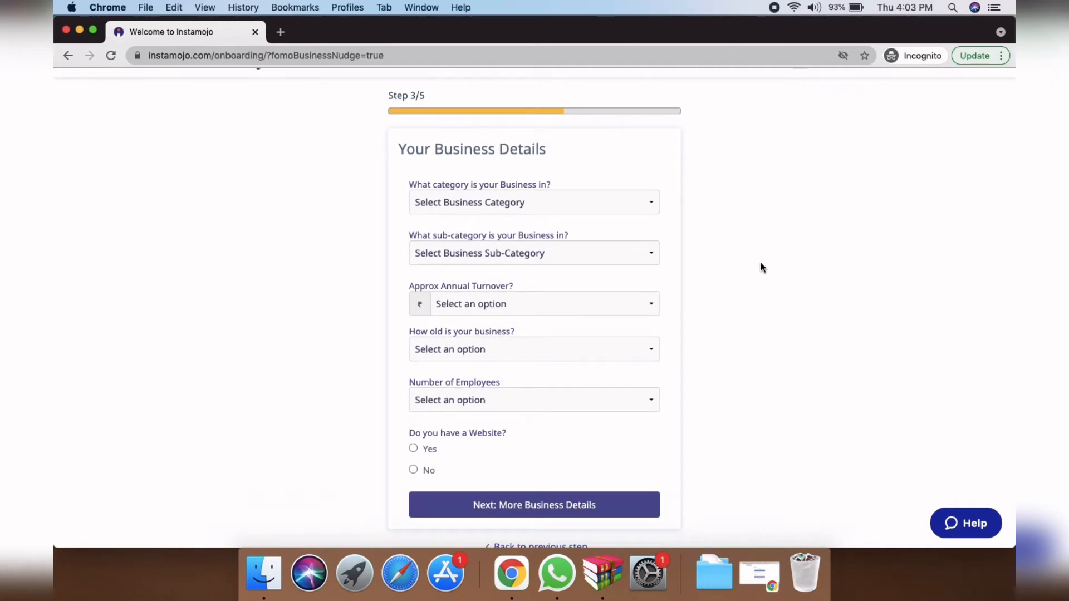
click(539, 202)
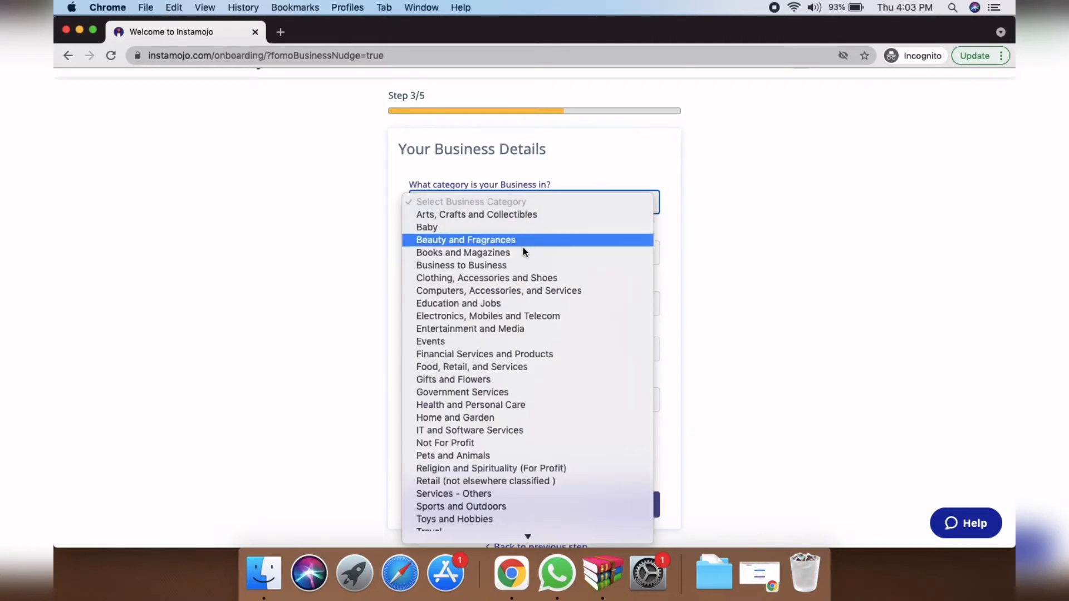
click(524, 278)
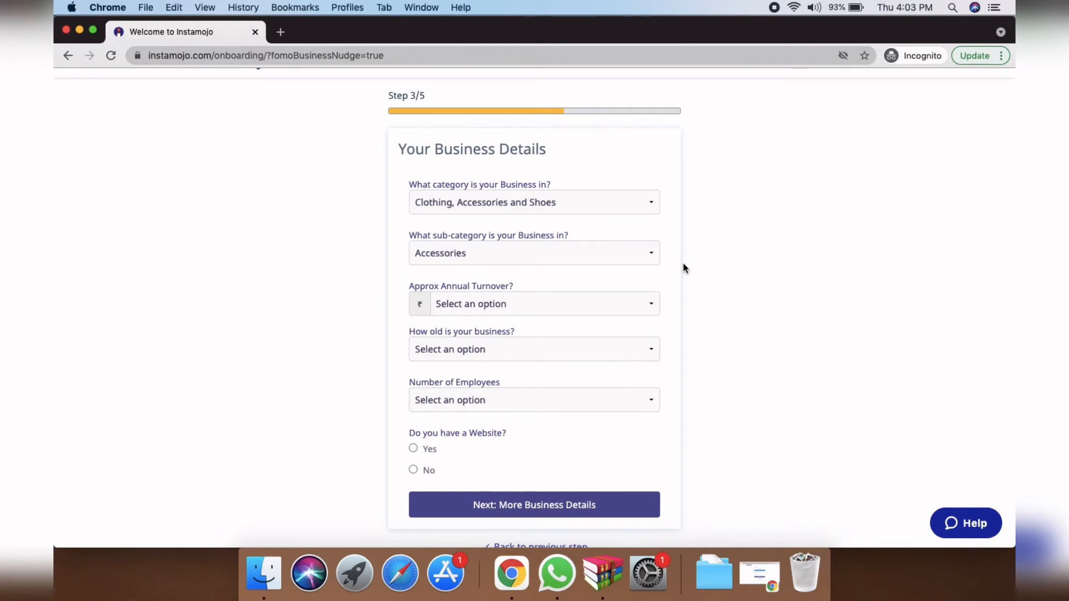
click(478, 255)
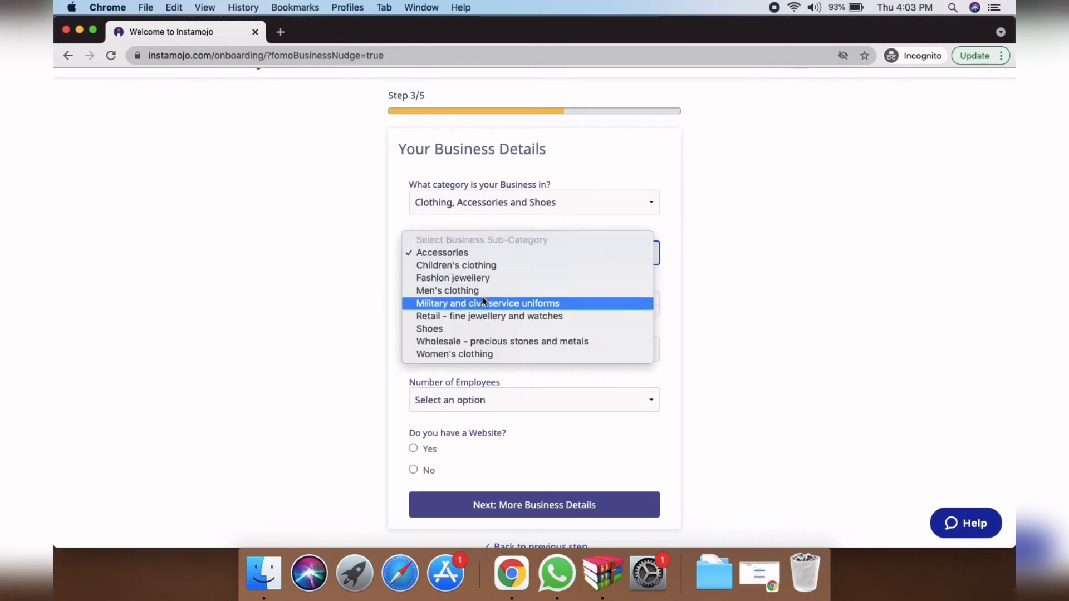
click(496, 354)
click(679, 281)
Set annual turnover to 0 (I am starting now) and business age to new business
scroll(697, 284, down, 5)
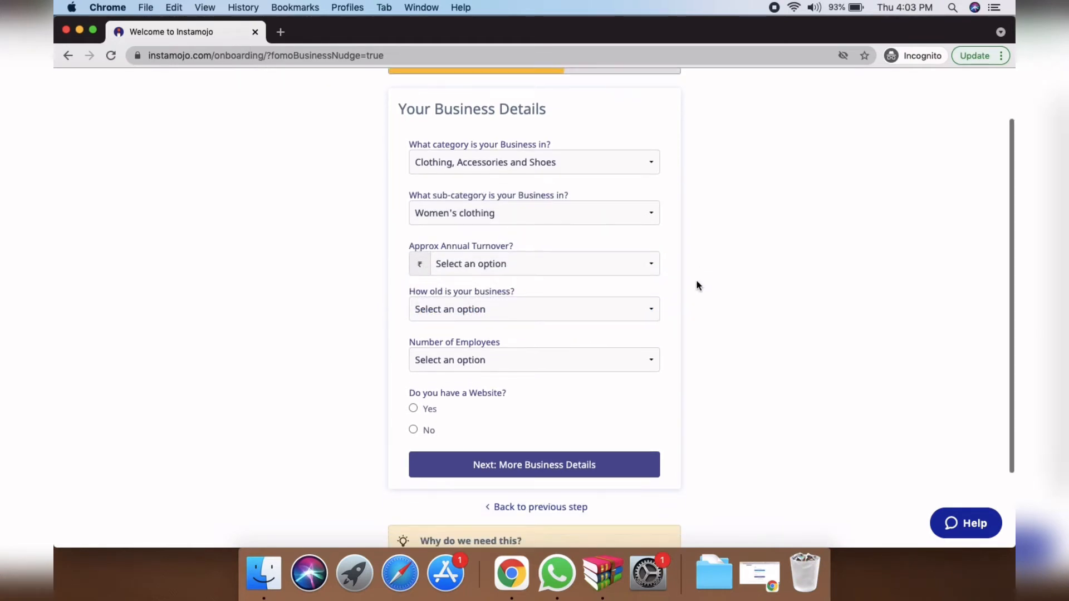
click(561, 252)
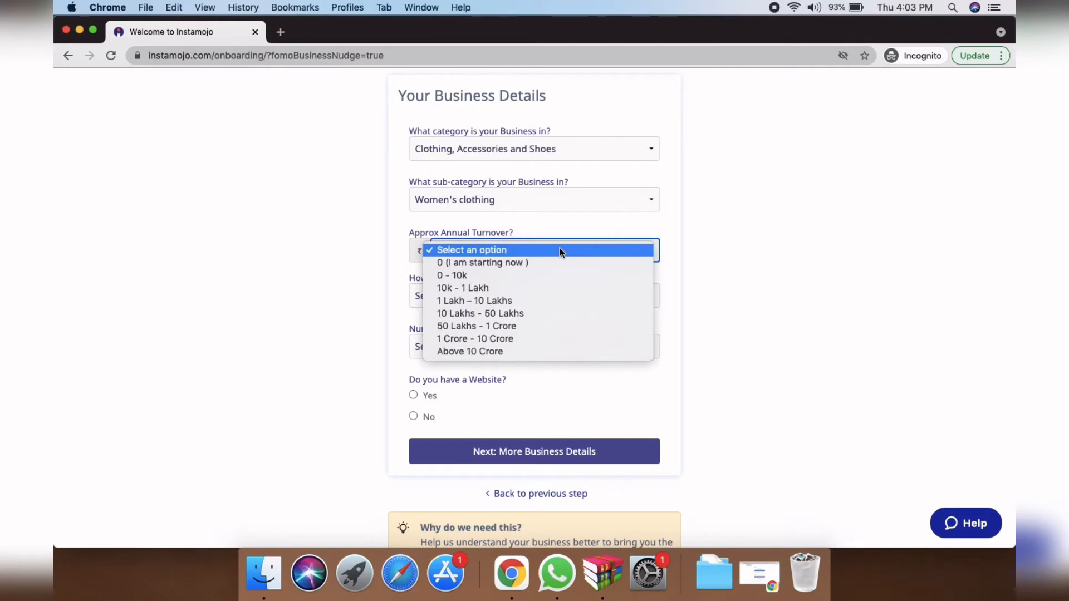
click(546, 264)
click(684, 257)
scroll(685, 257, down, 2)
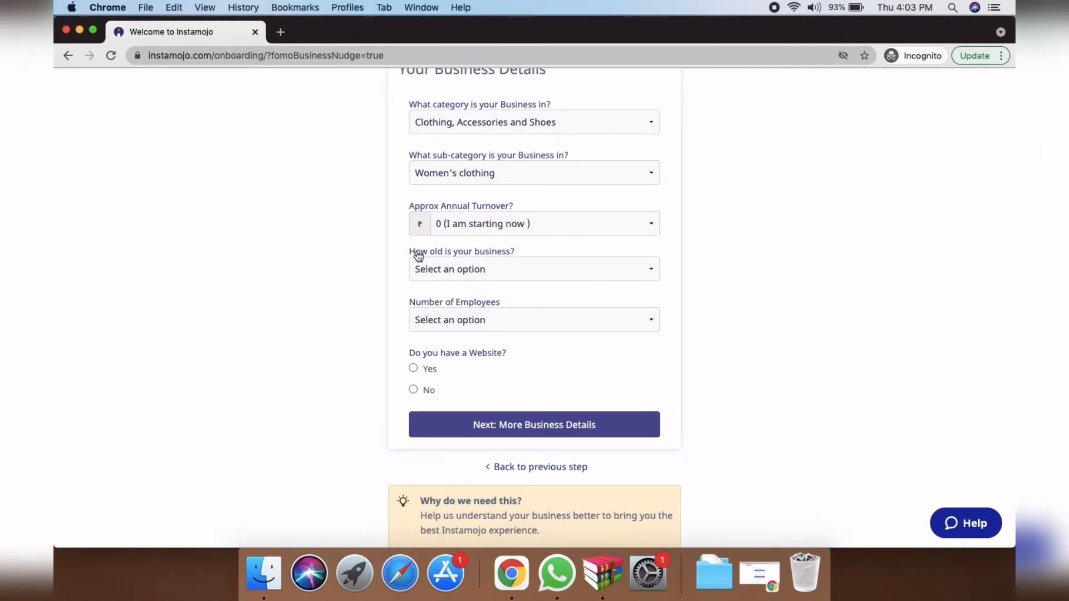
click(499, 269)
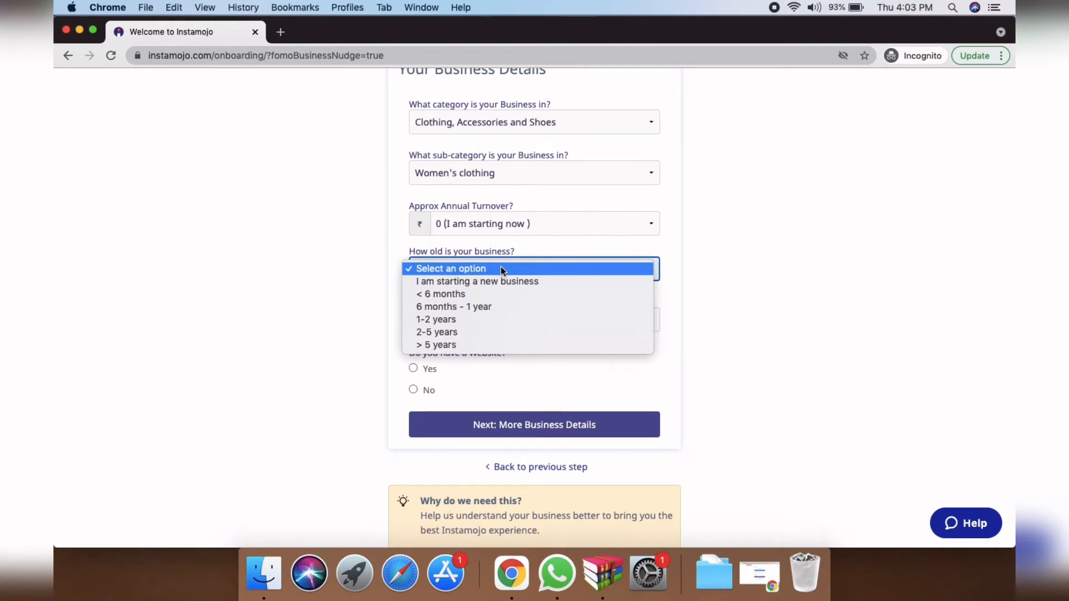
click(526, 282)
click(547, 273)
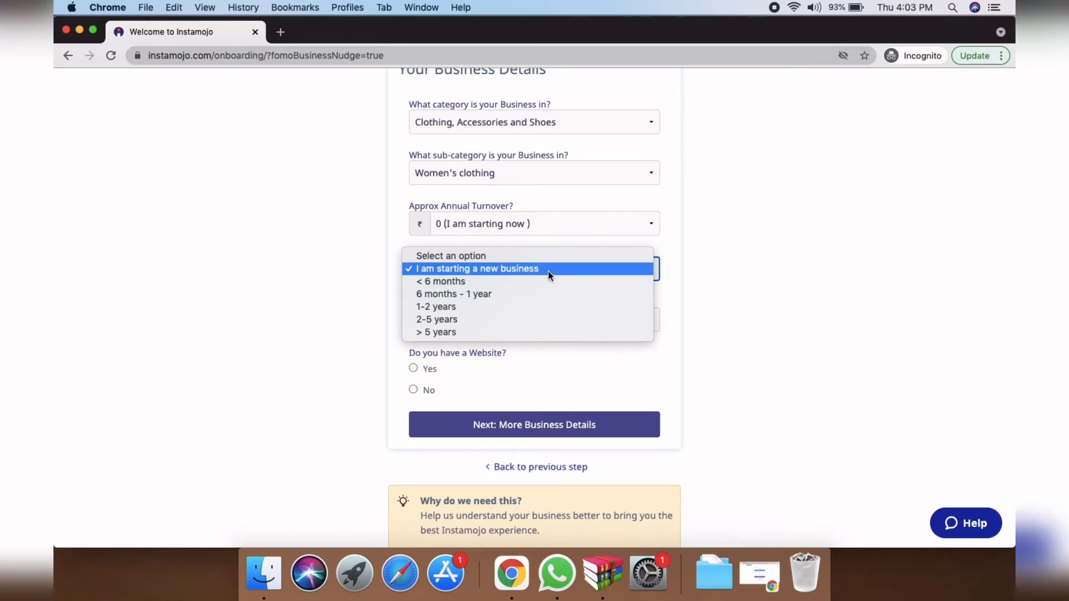
click(444, 271)
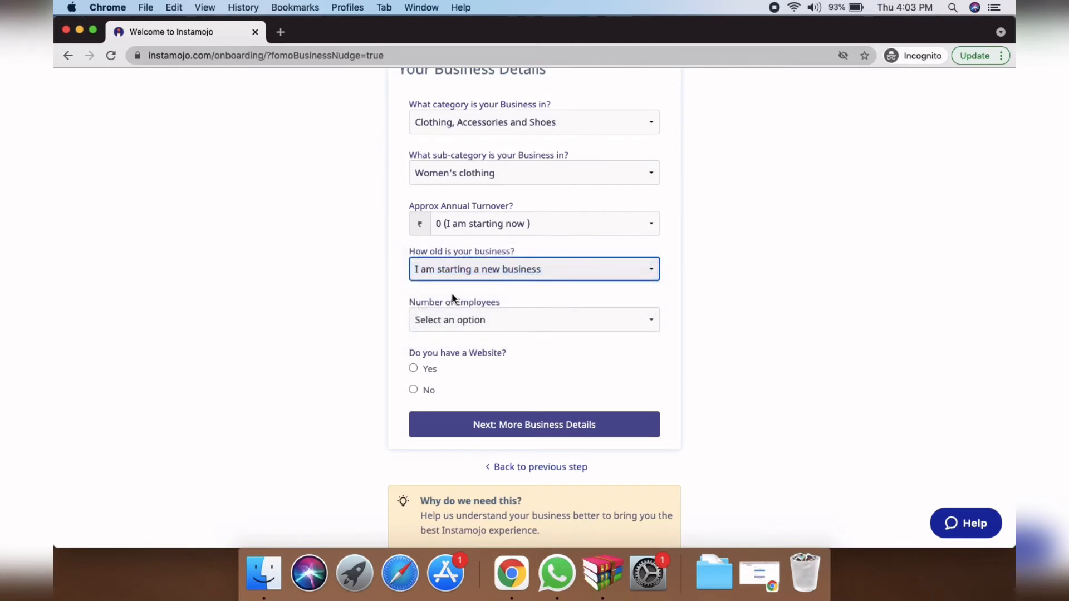
click(348, 284)
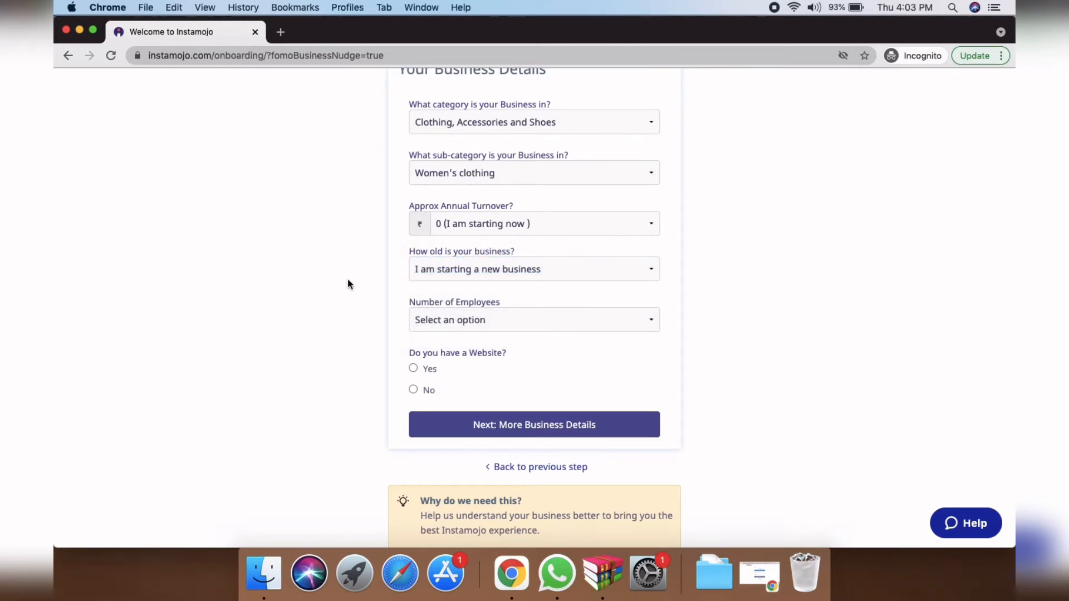
Choose Self Employed as the number of employees
click(501, 322)
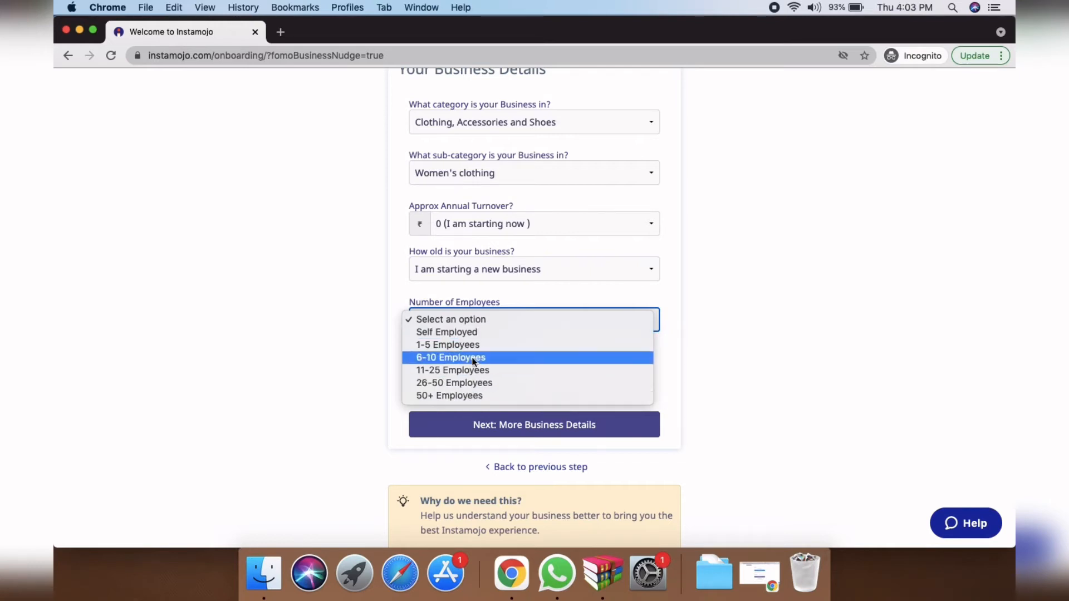
click(702, 353)
key(Up)
click(702, 353)
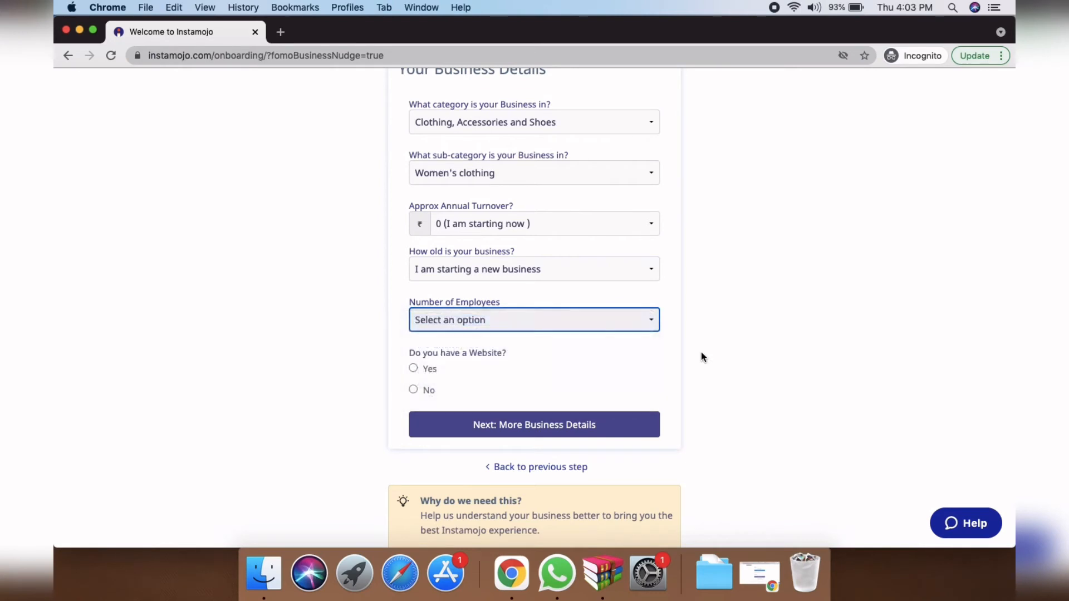
click(701, 353)
key(Up)
scroll(702, 357, up, 3)
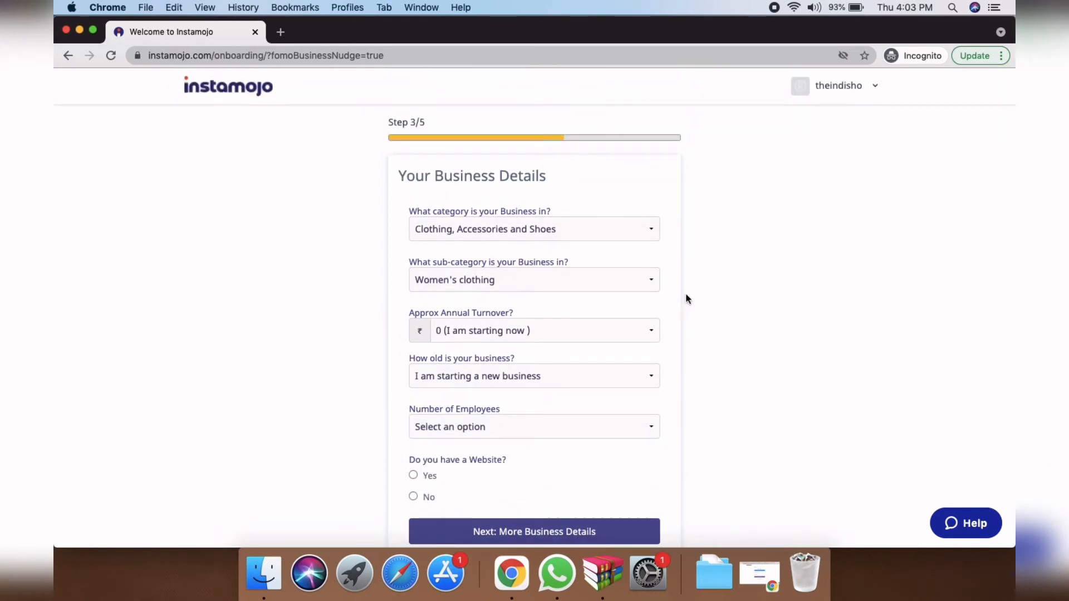
scroll(702, 309, down, 3)
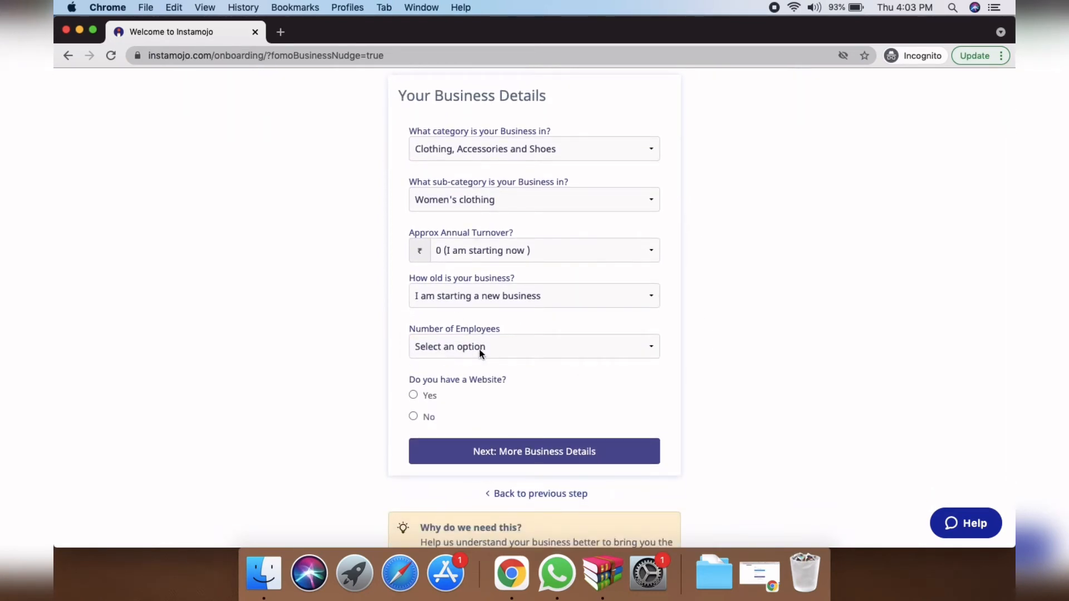
click(479, 349)
click(464, 358)
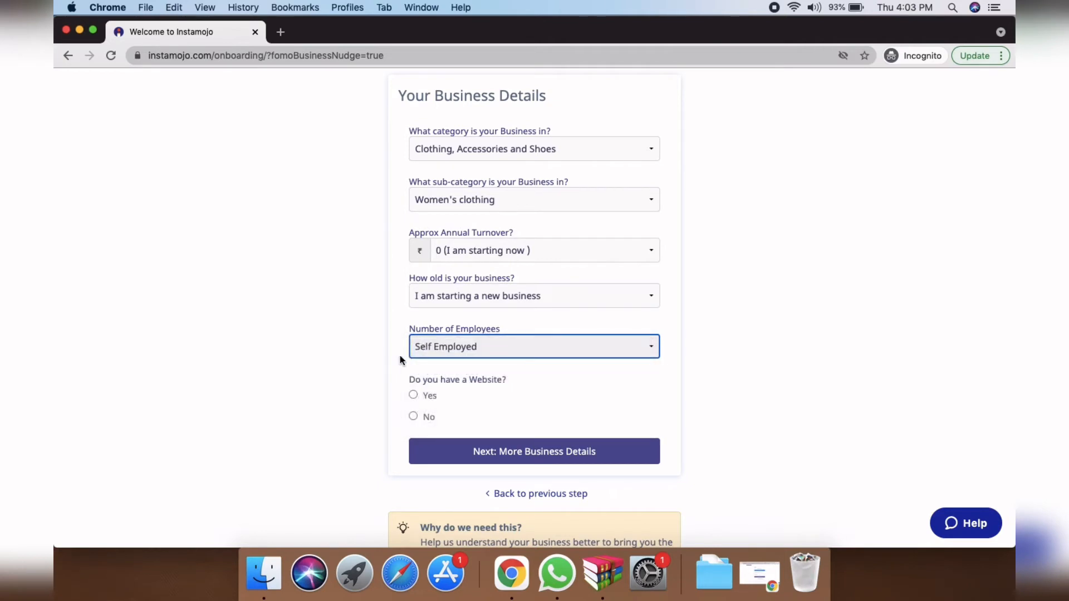
scroll(373, 359, down, 3)
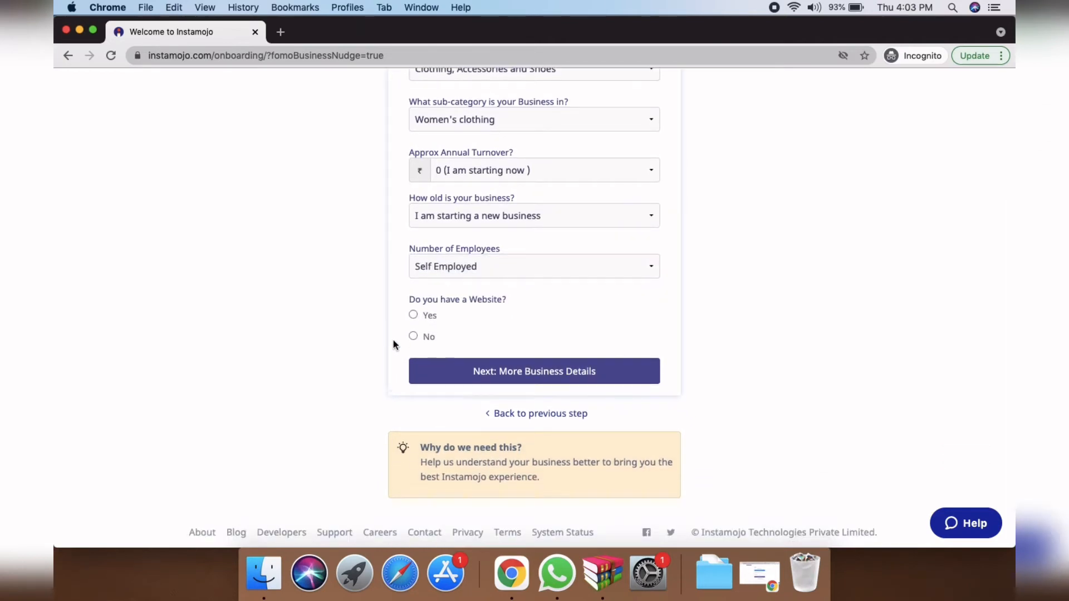
click(414, 315)
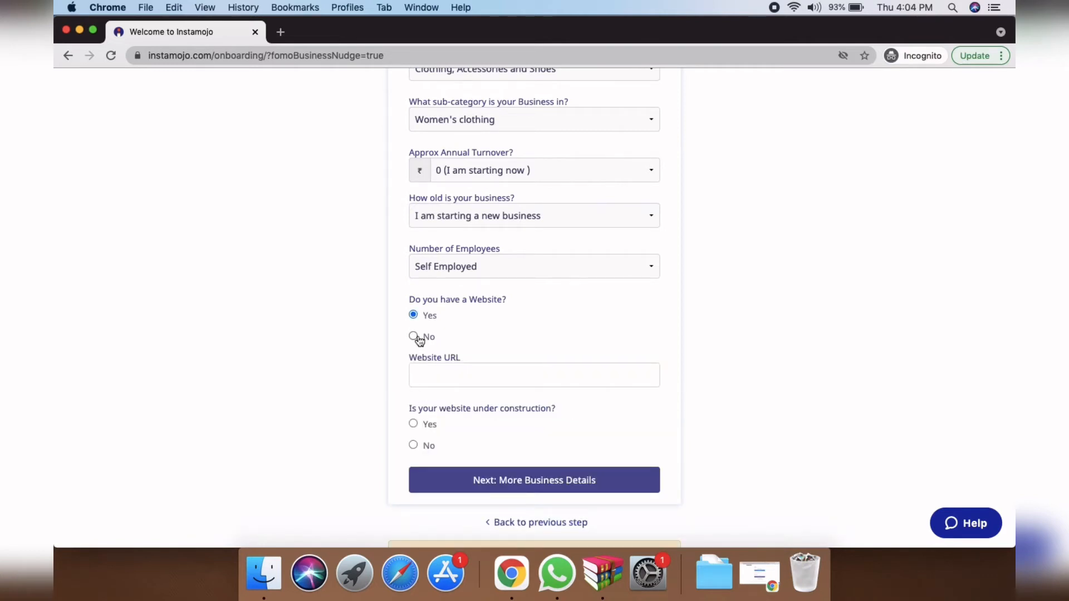
click(413, 336)
click(414, 315)
text(http)
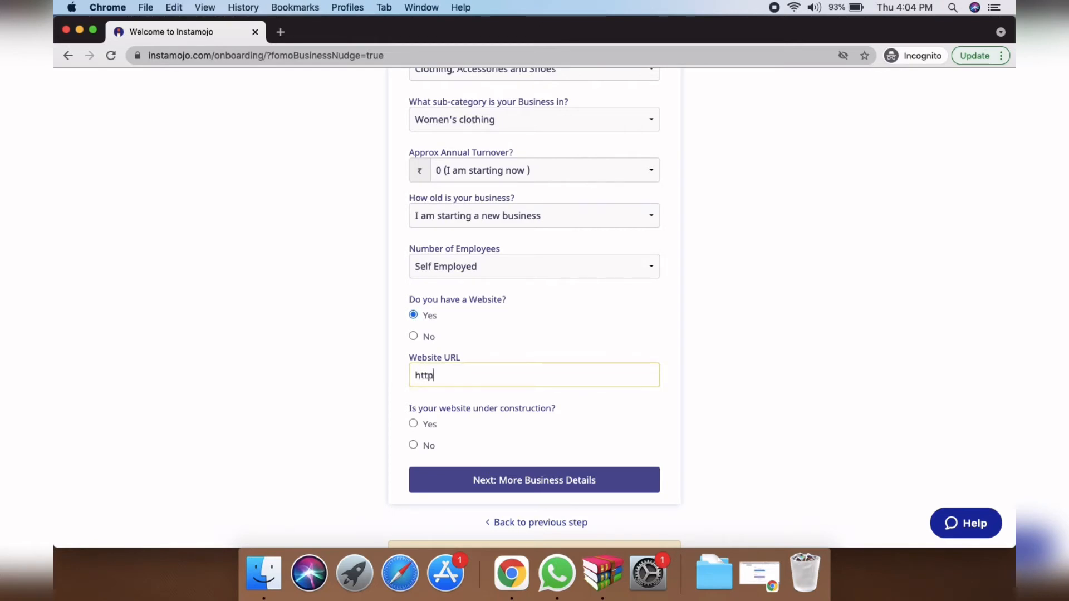
text(s://indisho.com)
click(430, 427)
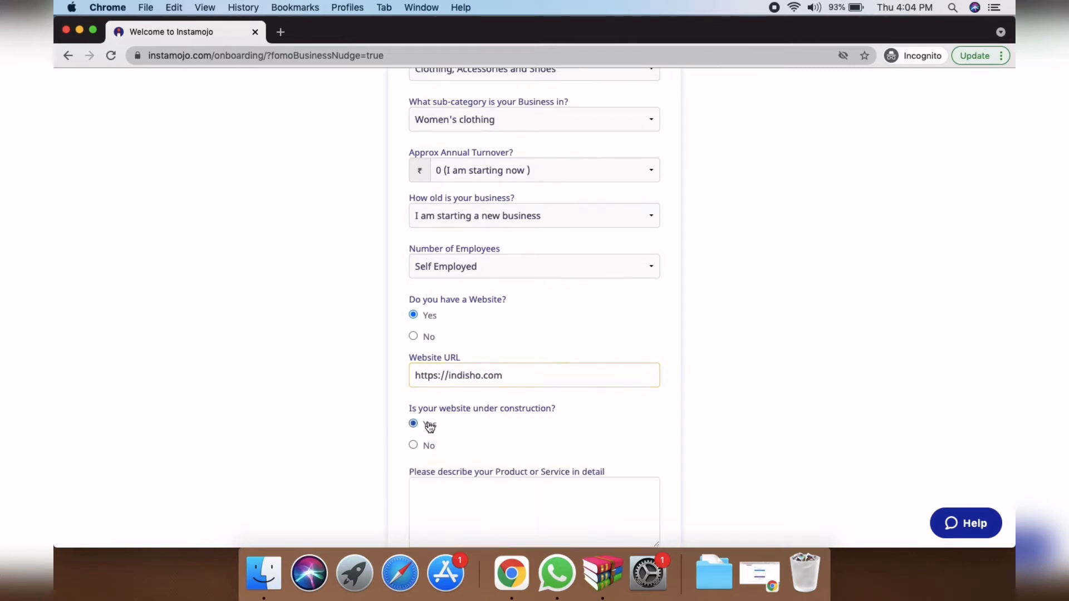
click(422, 445)
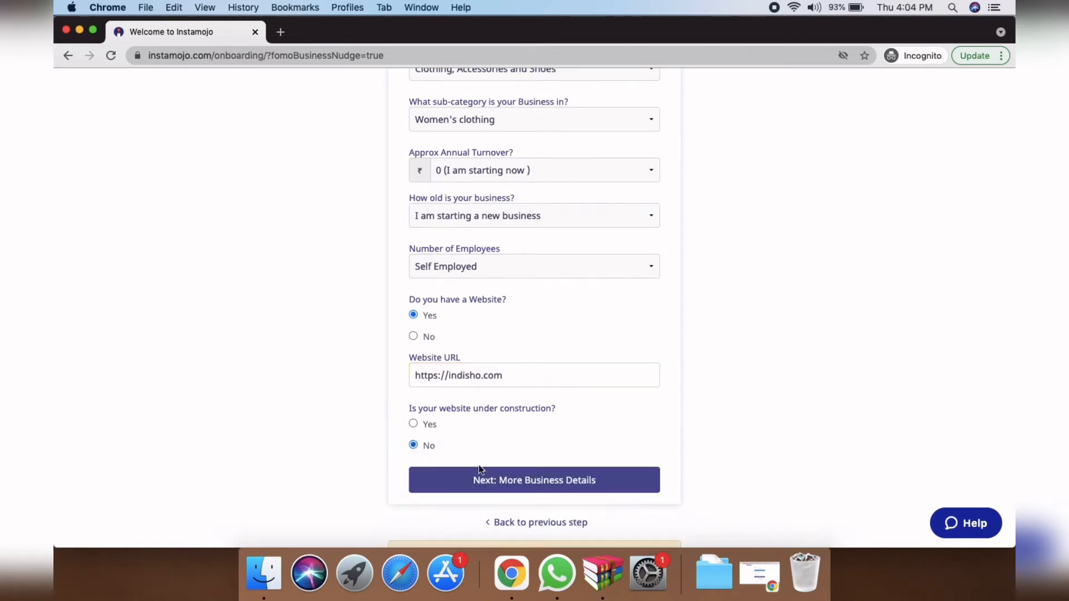
click(576, 482)
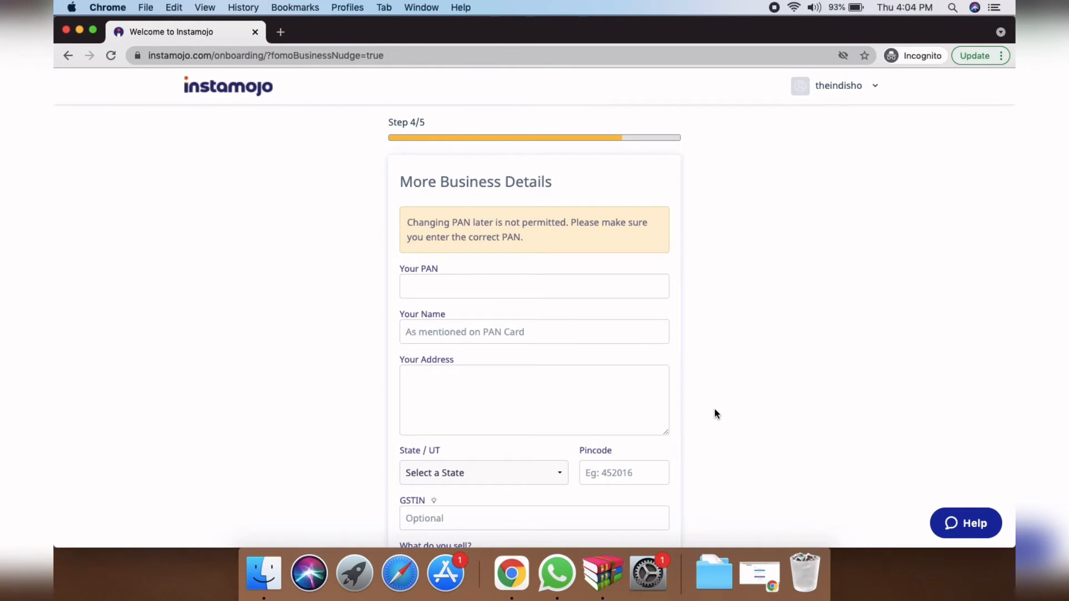
Scroll through the More Business Details form to review its fields
scroll(726, 381, down, 3)
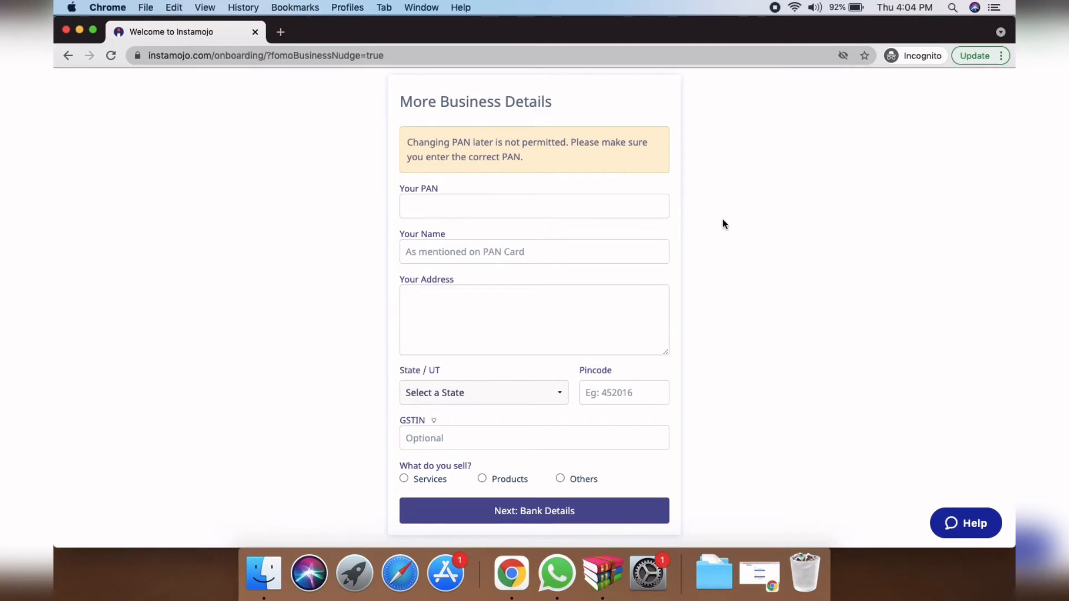
scroll(723, 223, down, 1)
scroll(723, 223, up, 1)
scroll(724, 224, up, 1)
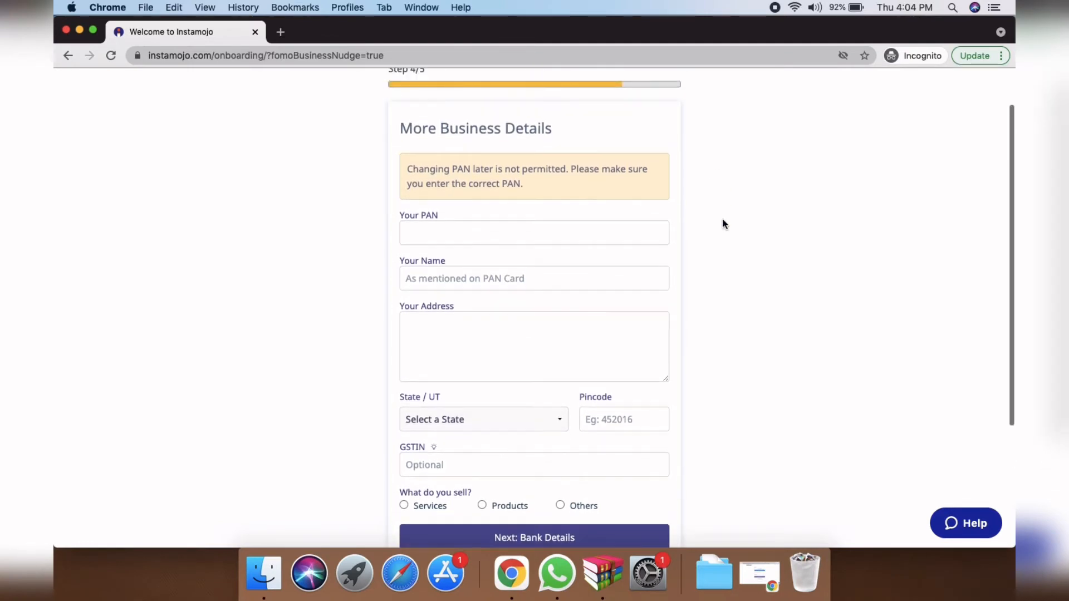
scroll(724, 224, down, 1)
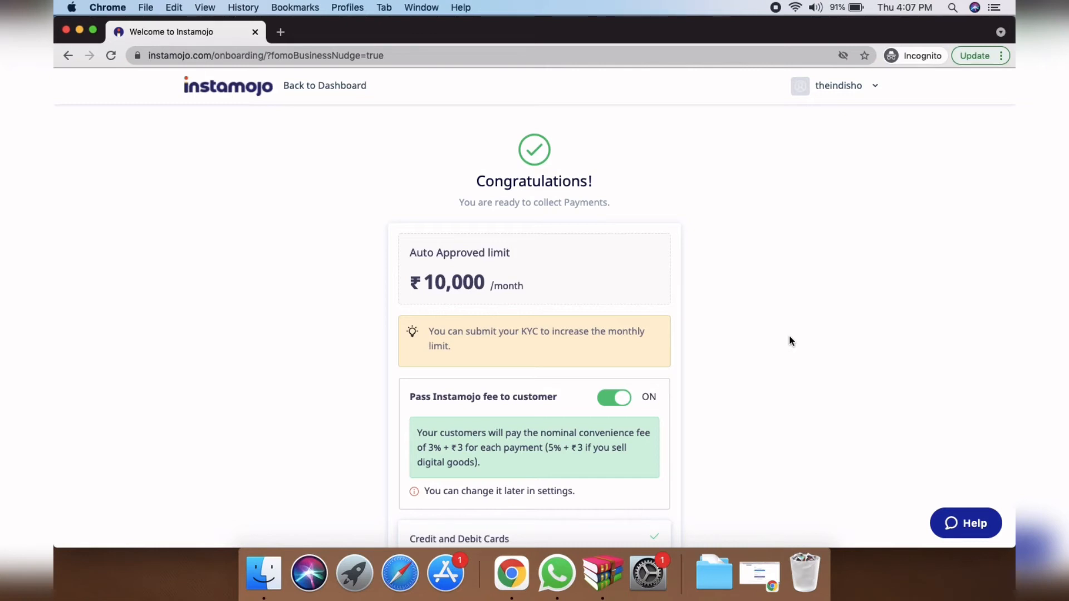
scroll(788, 348, down, 3)
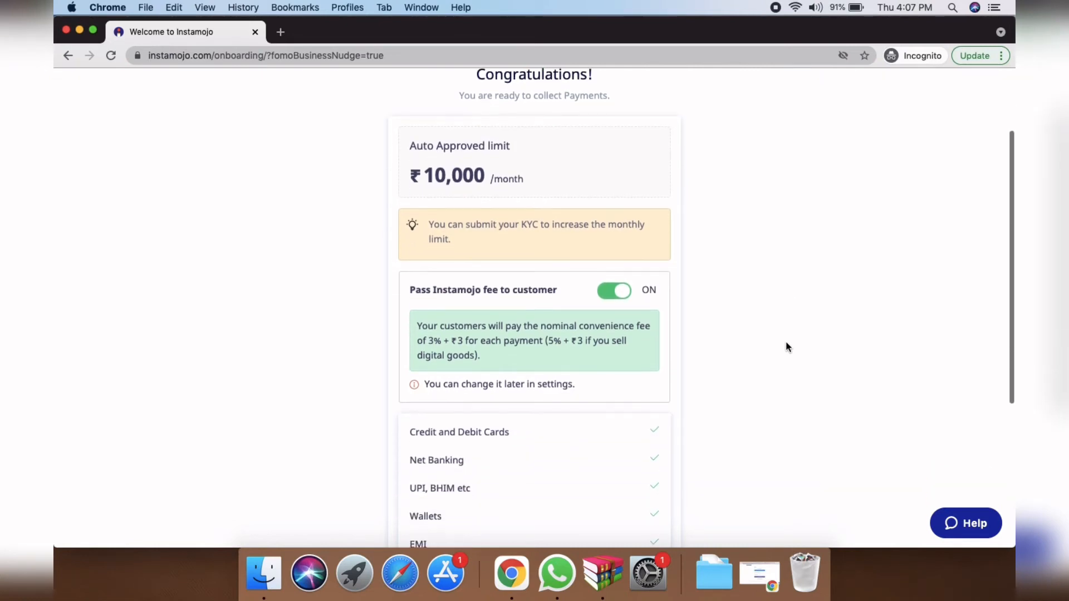
scroll(786, 341, up, 1)
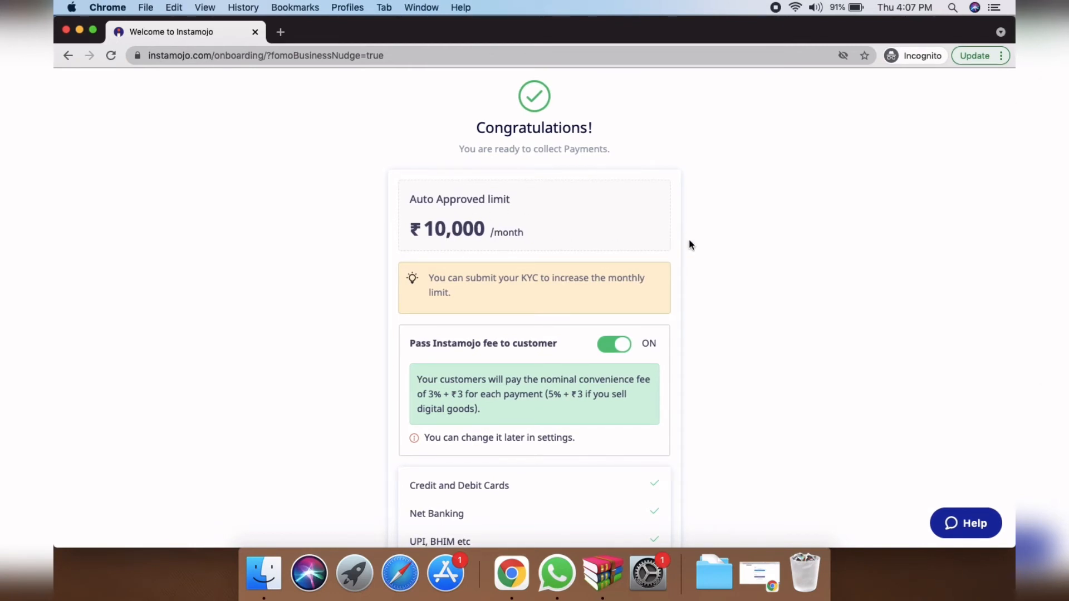
scroll(689, 241, down, 2)
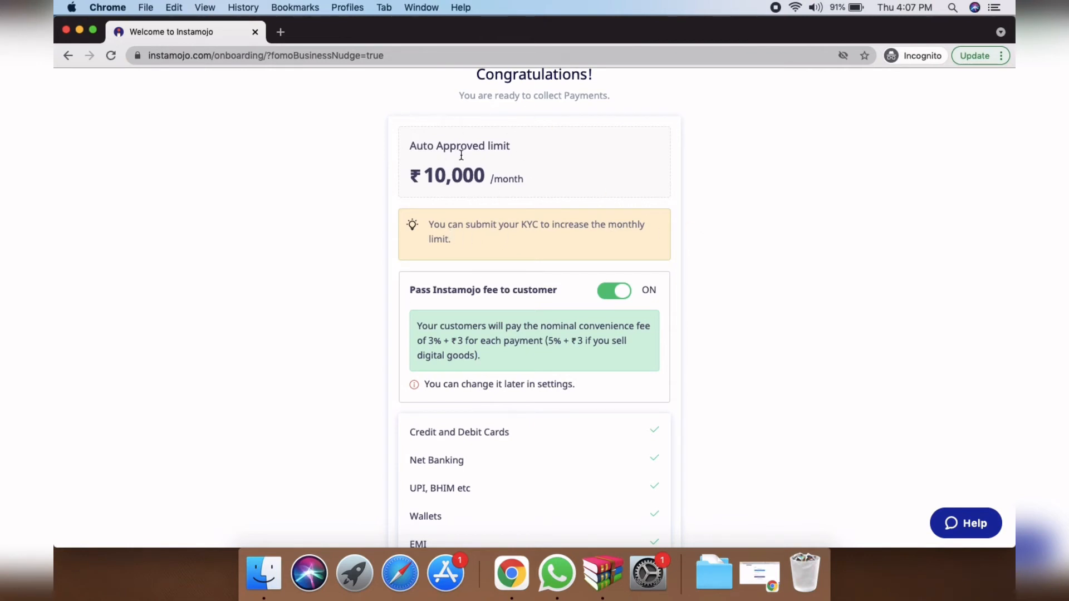
scroll(777, 215, up, 2)
scroll(778, 216, up, 2)
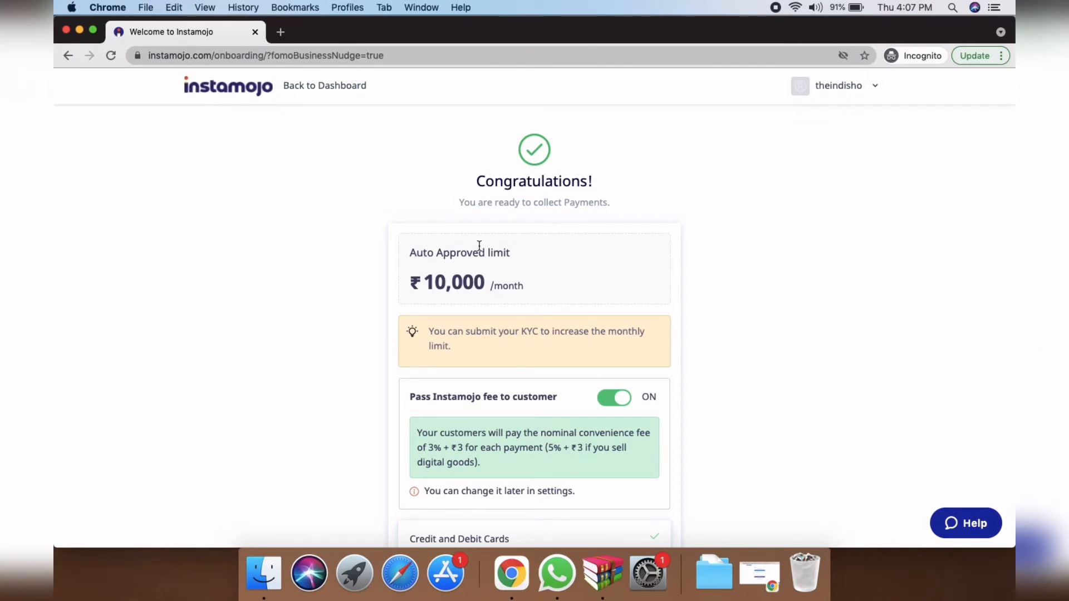
scroll(709, 296, down, 5)
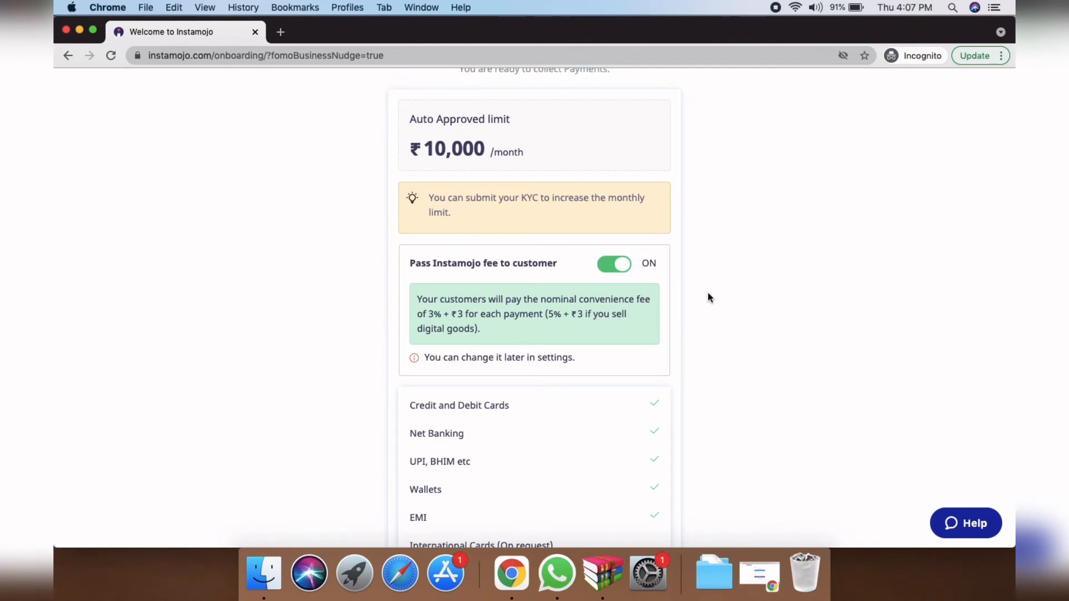
scroll(709, 297, down, 4)
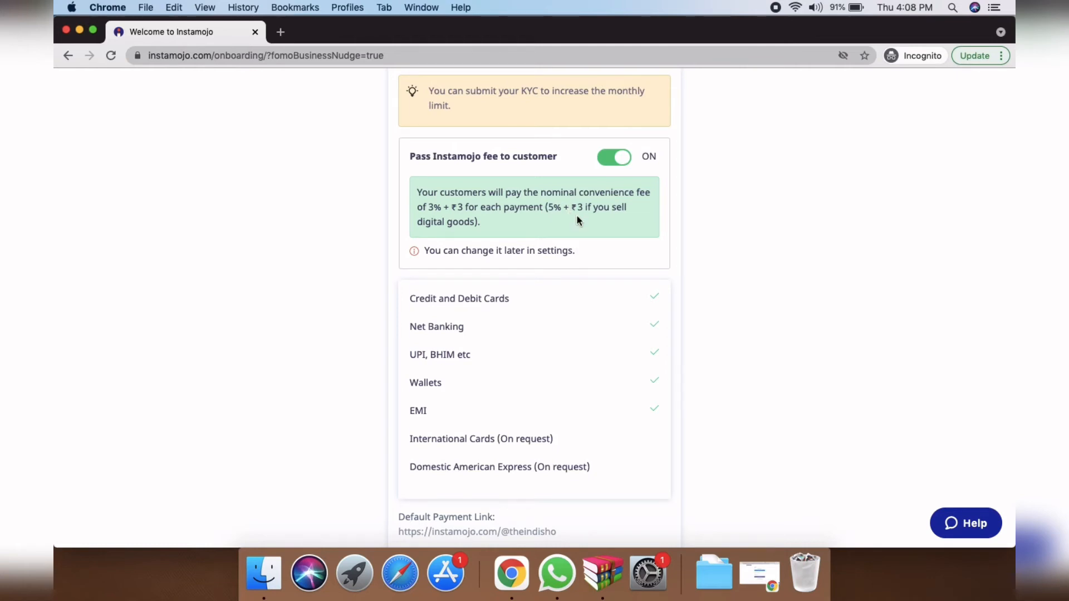
Load the Instamojo site in a new browser tab
click(280, 34)
text(INSTAM)
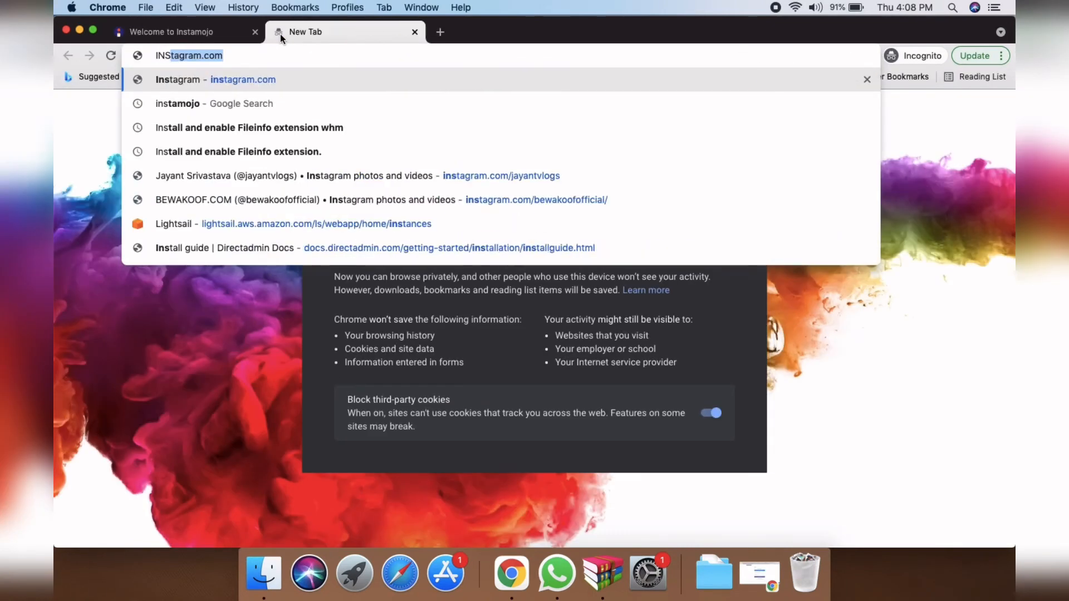
text(OJO)
key(Return)
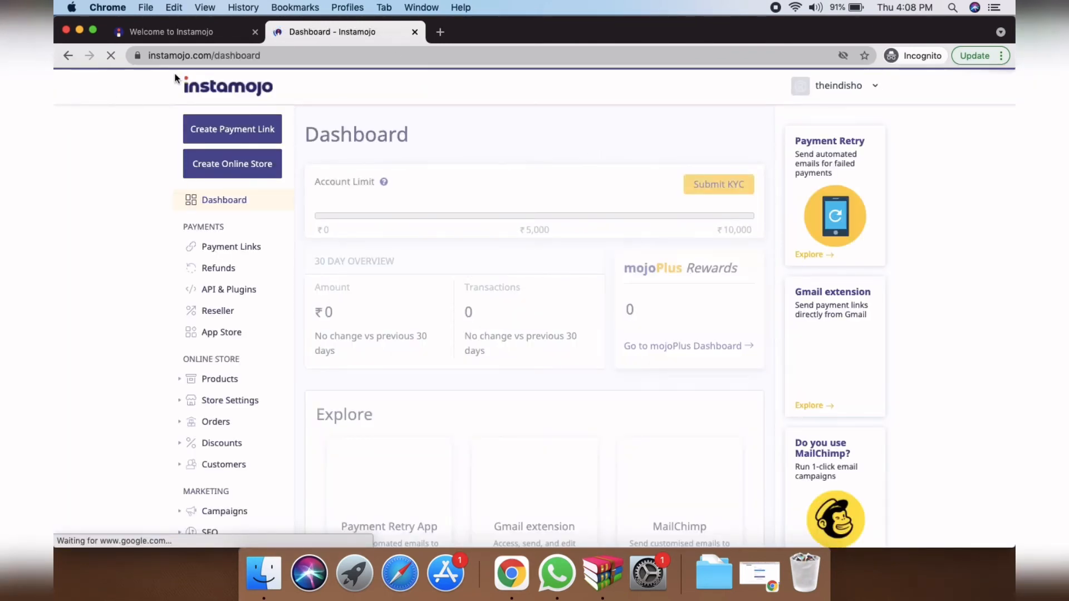
double_click(234, 56)
key(BackSpace)
key(Return)
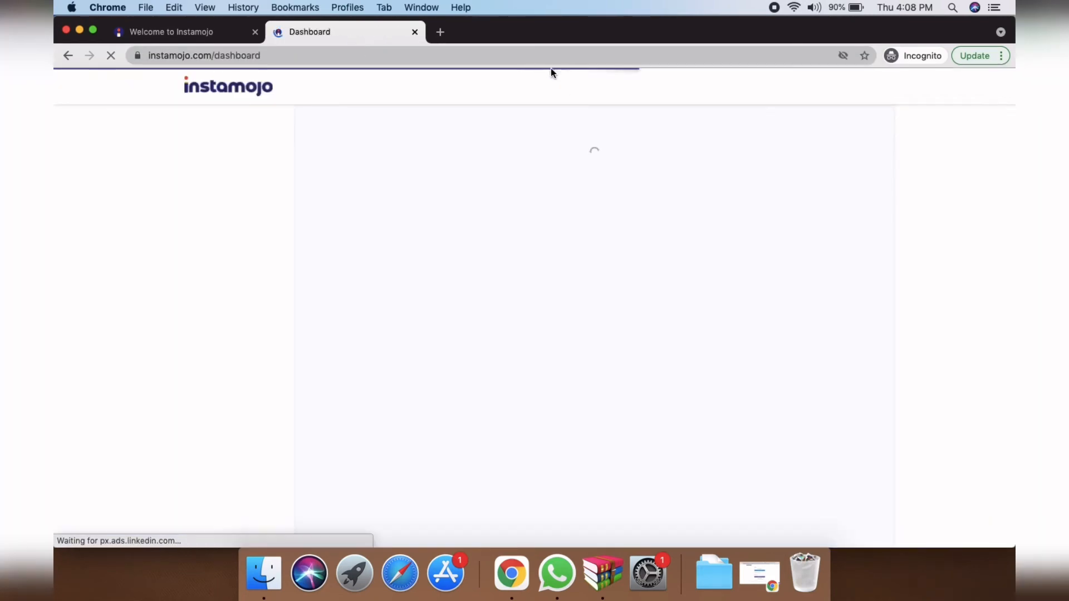
Go to Instamojo's /pricing page and show the Online Payment rate of 2% + ₹3
double_click(237, 56)
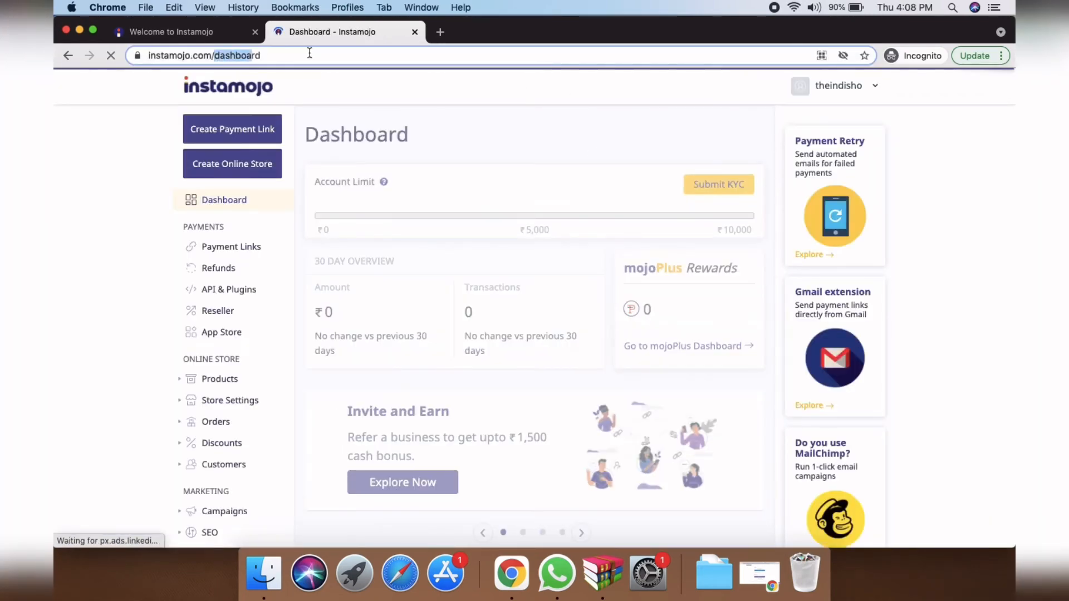
text(pricing)
key(Return)
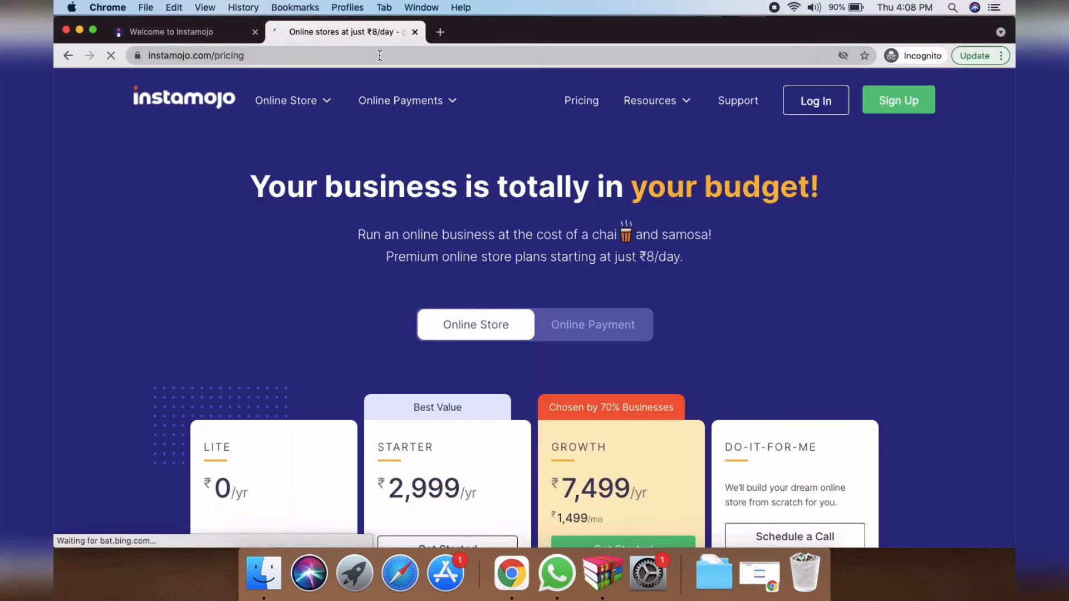
click(601, 325)
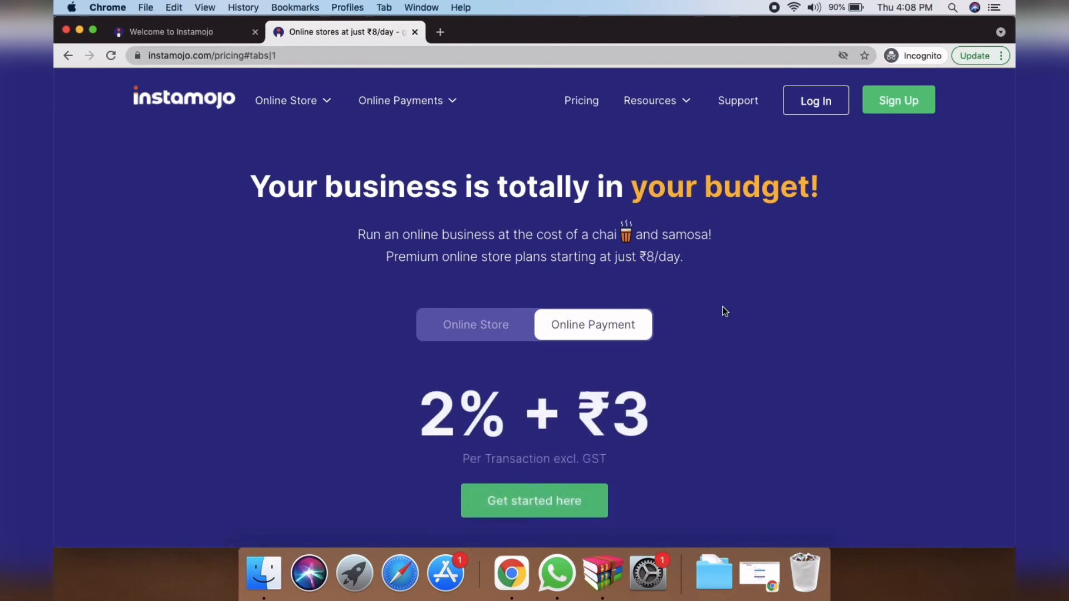
scroll(723, 312, down, 3)
drag(426, 332, 719, 325)
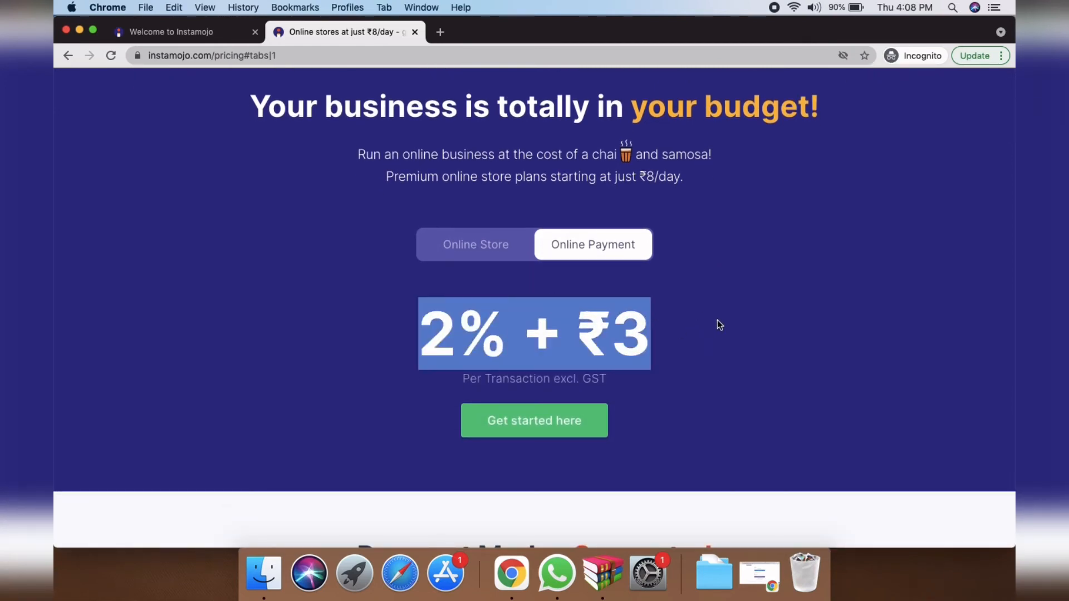
click(717, 320)
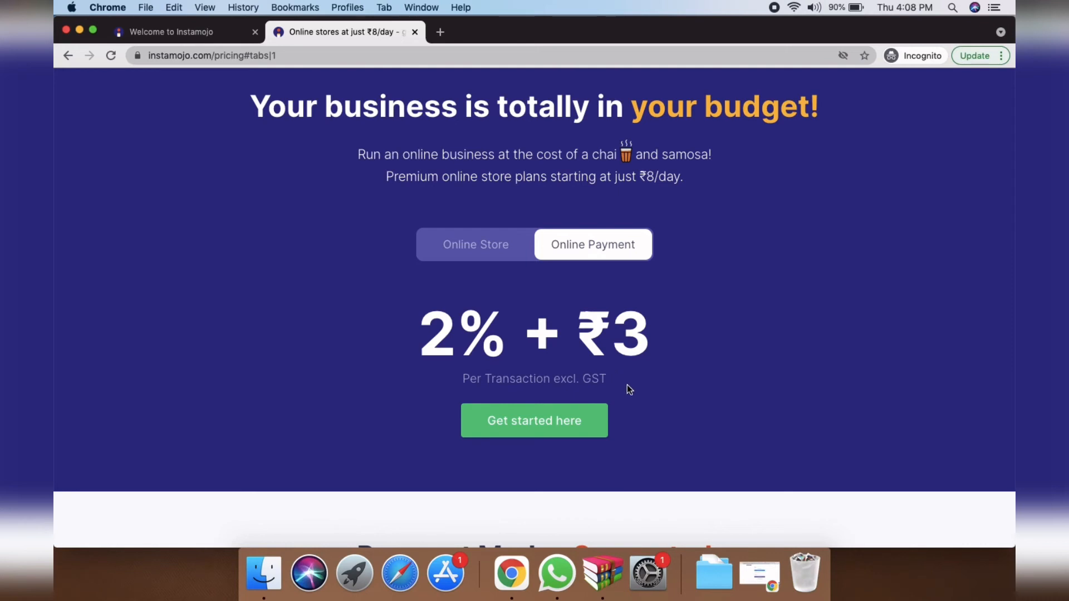
Review the 3% + ₹3 and 5% + ₹3 fees, go to the dashboard, and close the promotion tab
click(193, 30)
drag(429, 208, 463, 208)
drag(548, 207, 588, 207)
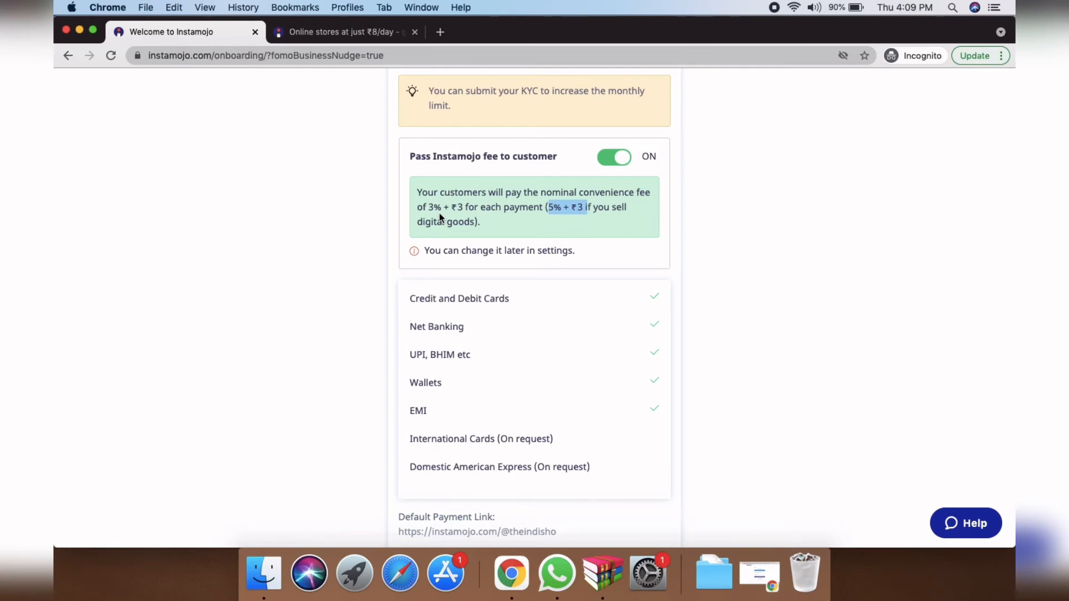
click(384, 242)
scroll(397, 242, down, 3)
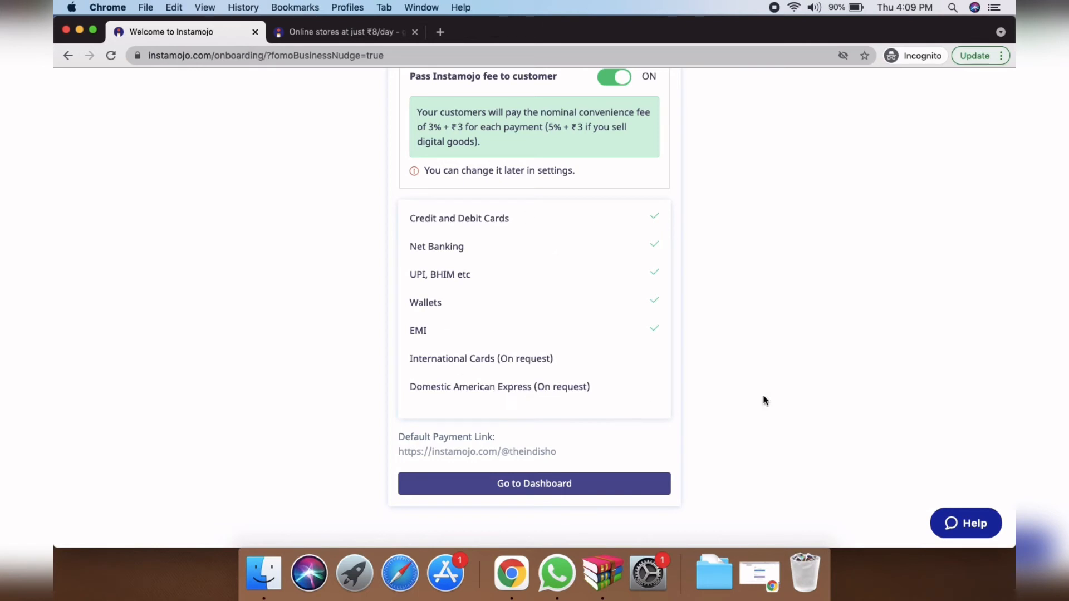
scroll(763, 400, down, 2)
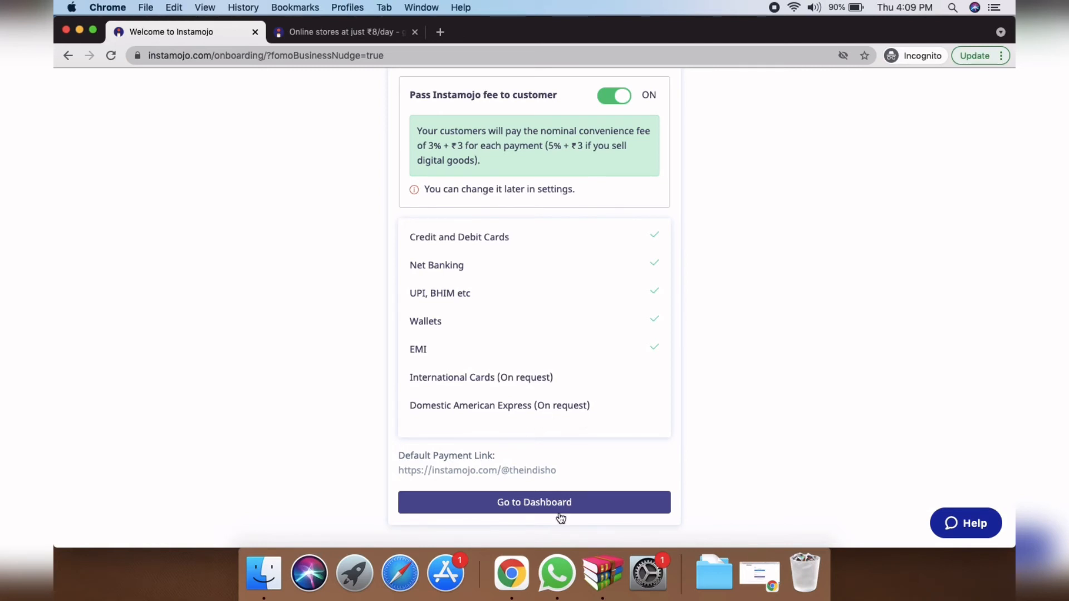
click(538, 503)
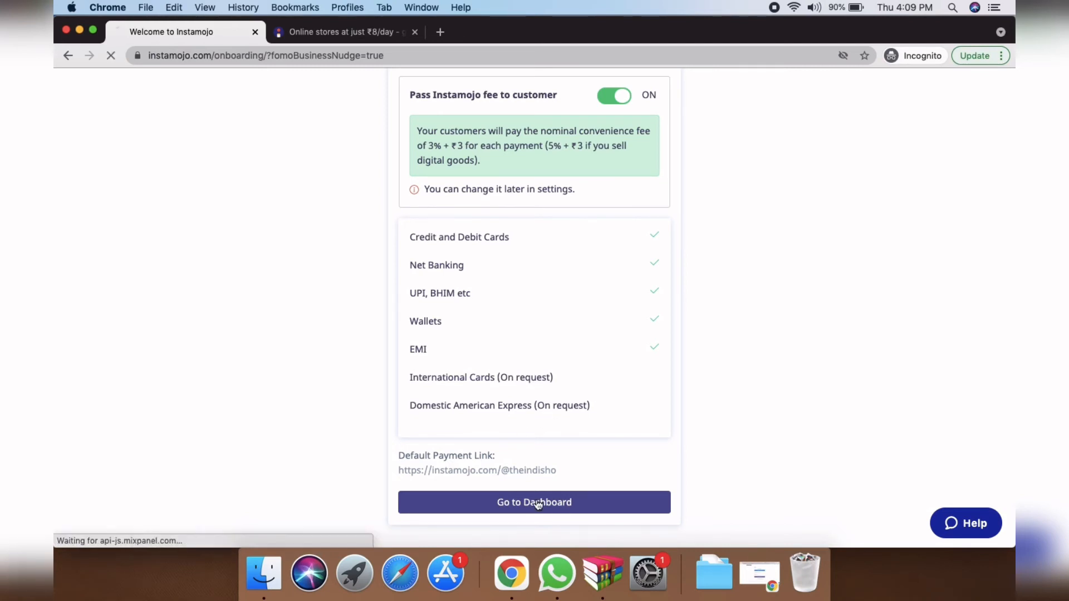
click(415, 32)
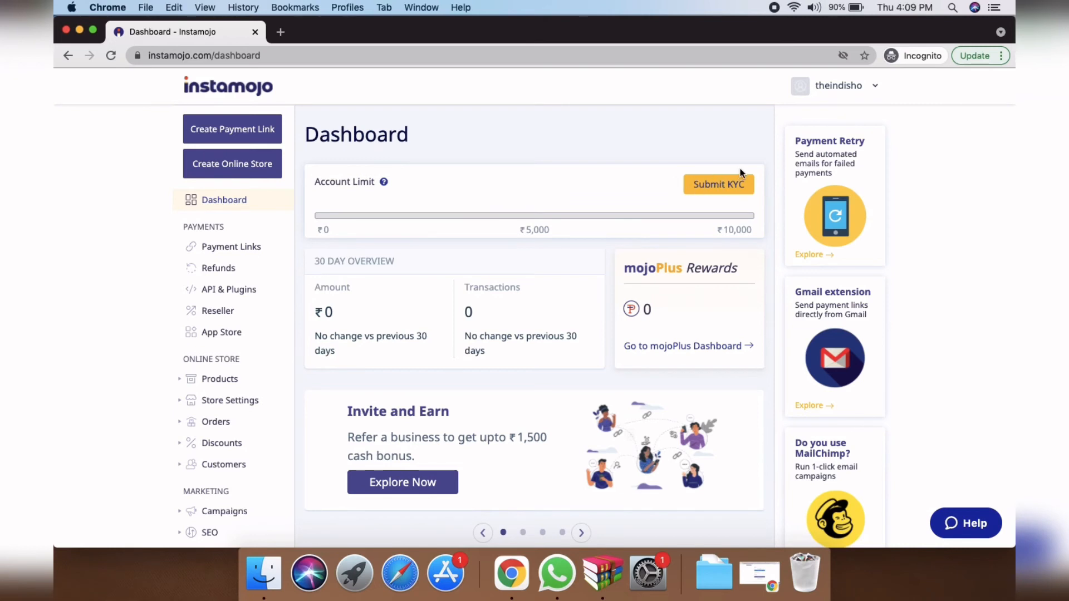
Start KYC, list the product 'kurti' at an estimated price of ₹399, and continue to document upload
click(728, 181)
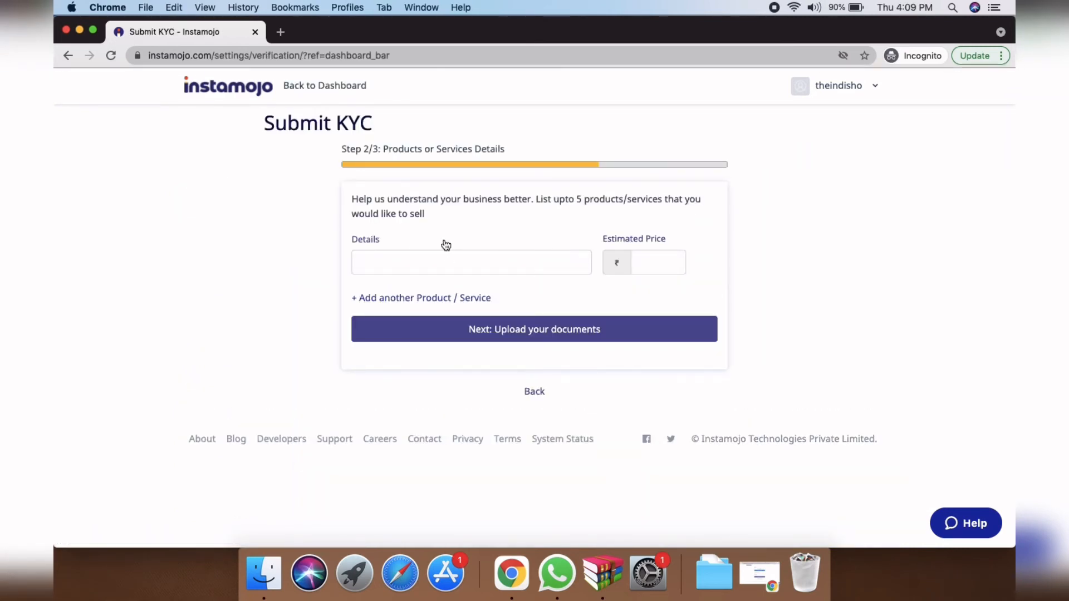
click(482, 260)
text(ecoomerce business)
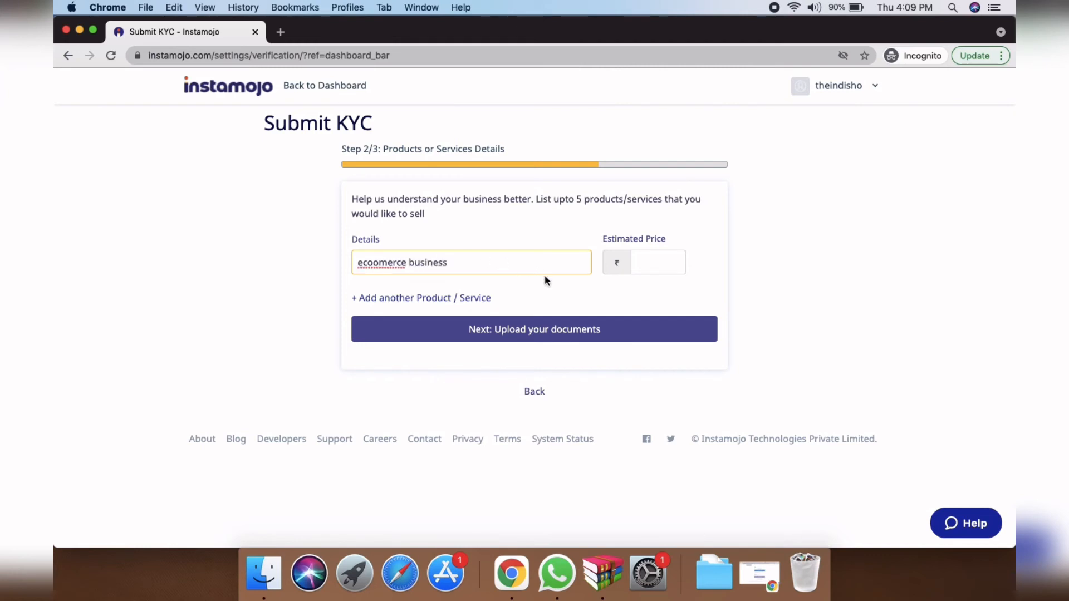
triple_click(494, 272)
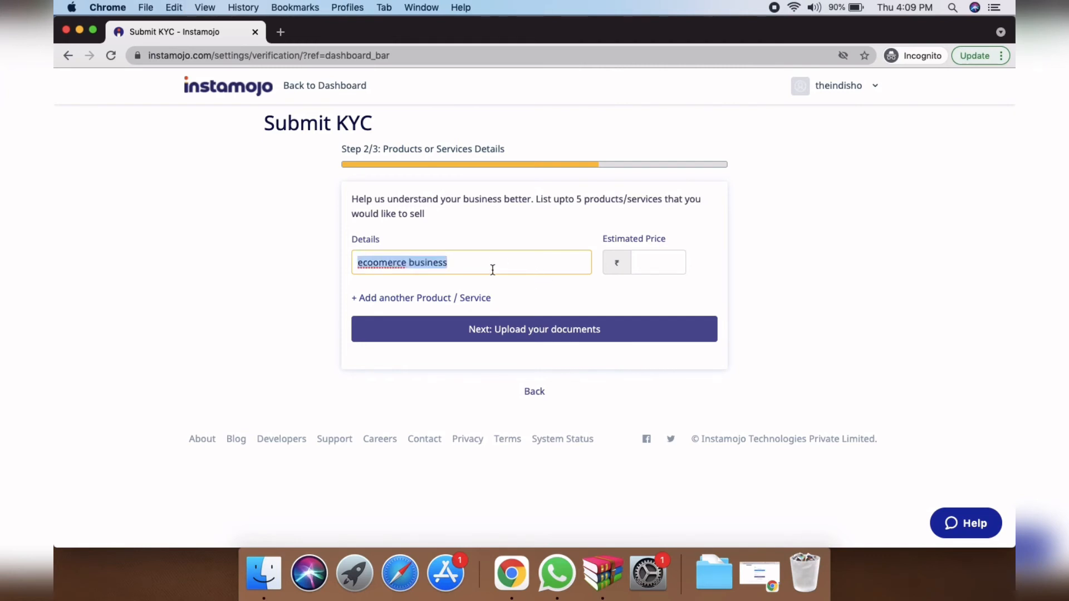
text(kurti)
click(671, 266)
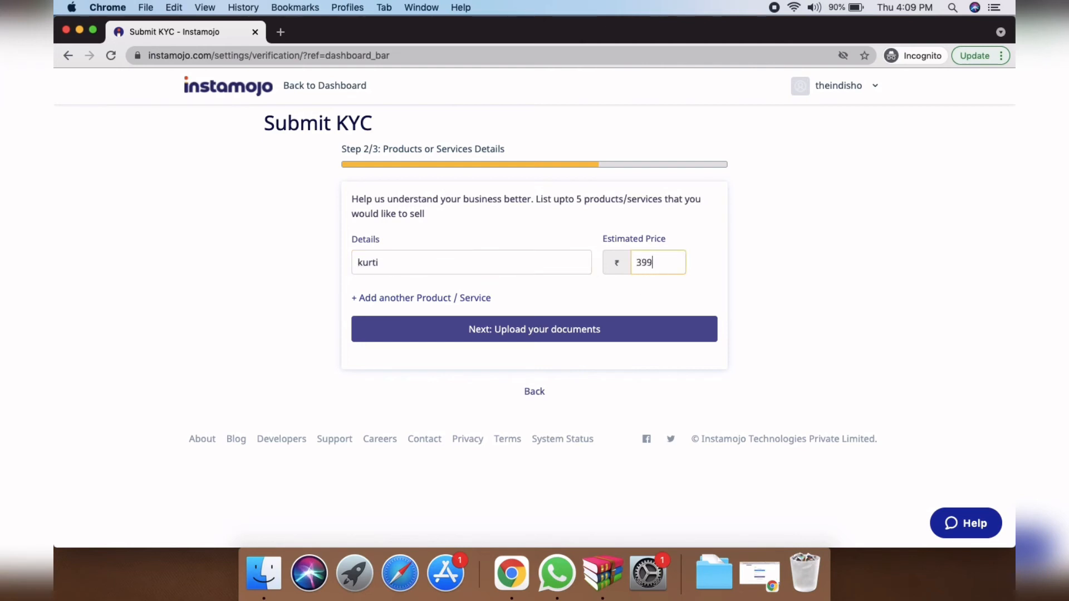
click(621, 330)
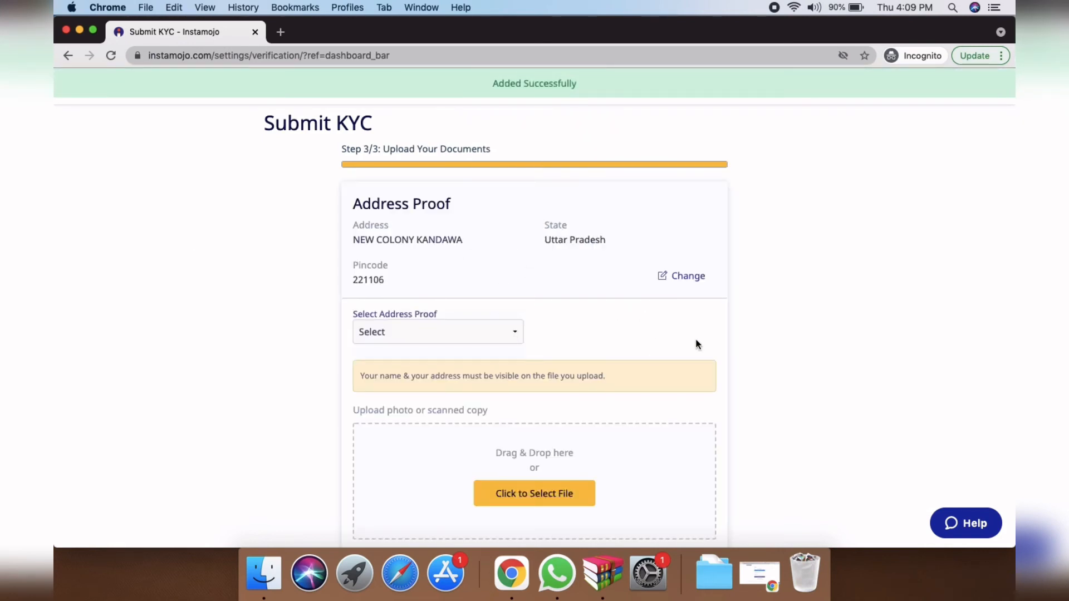
Check the accepted types in the Select Address Proof dropdown, then return to the dashboard
scroll(697, 344, down, 5)
scroll(697, 345, up, 2)
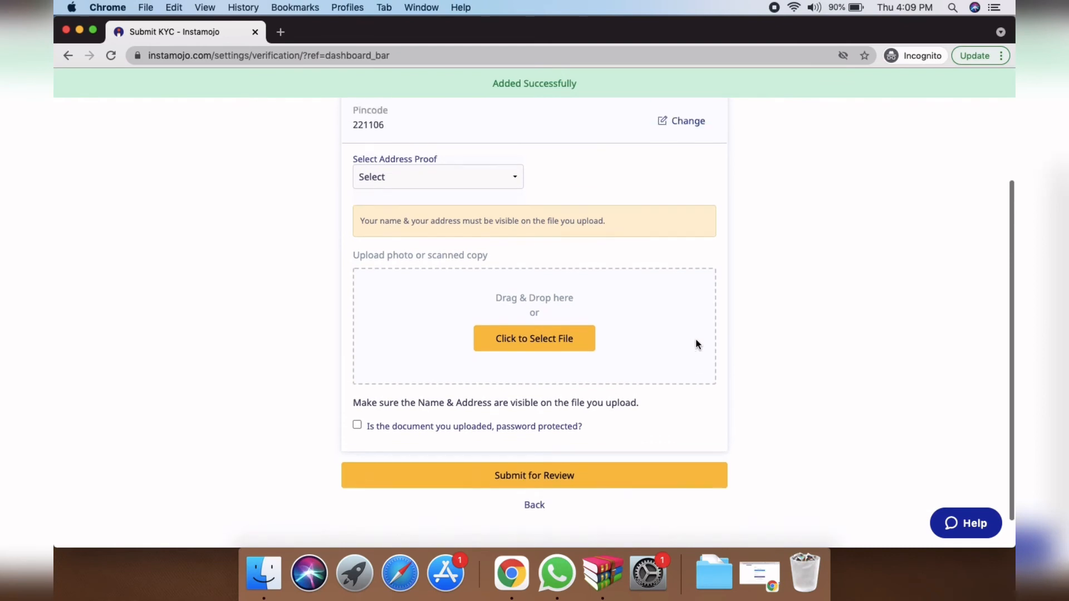
click(504, 218)
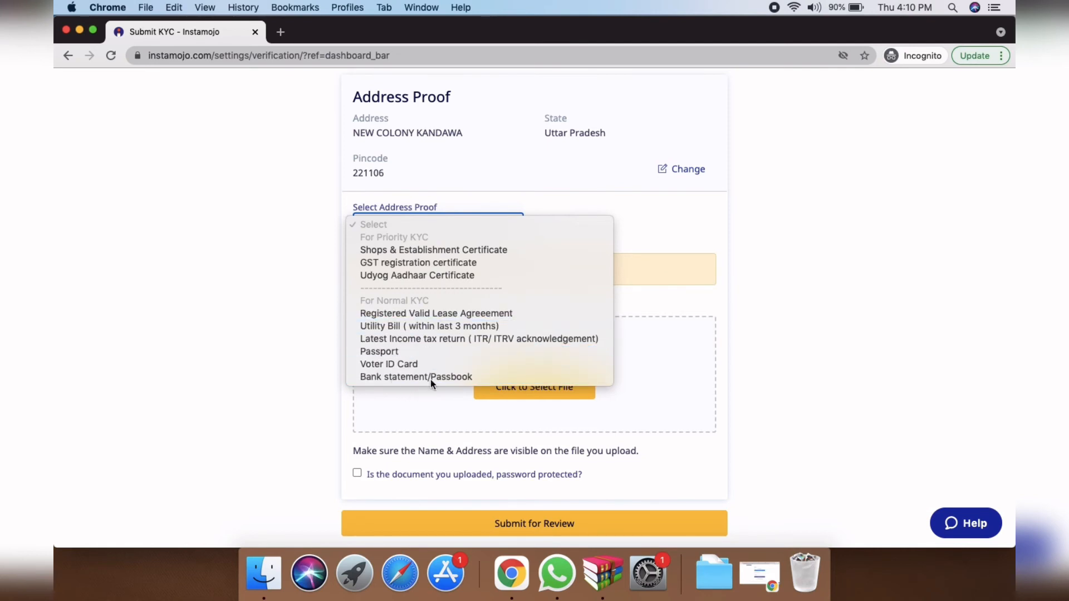
click(257, 365)
key(space)
click(257, 366)
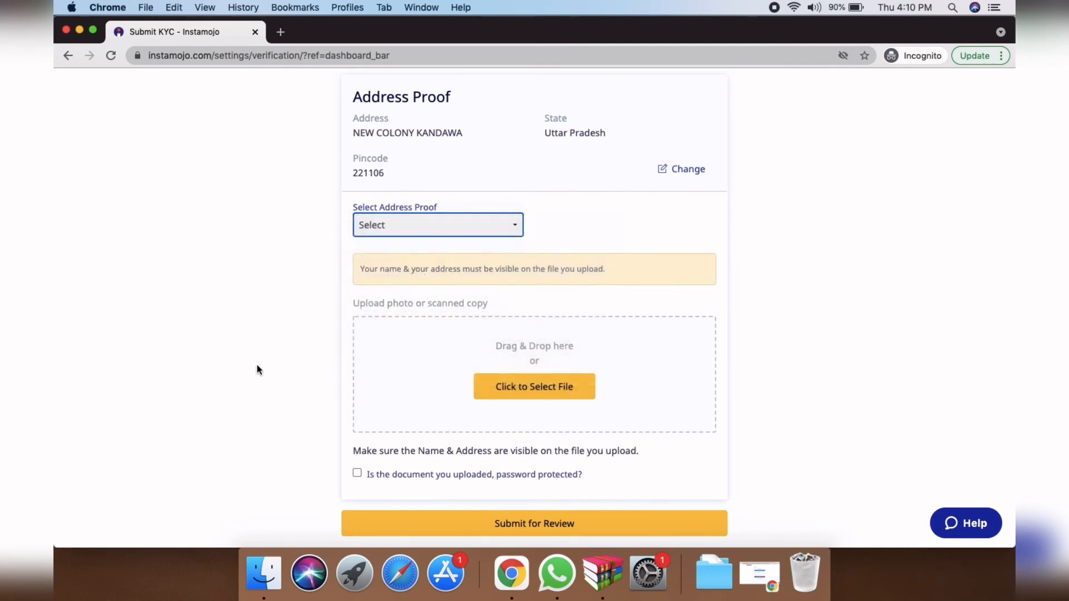
double_click(256, 365)
scroll(256, 365, up, 3)
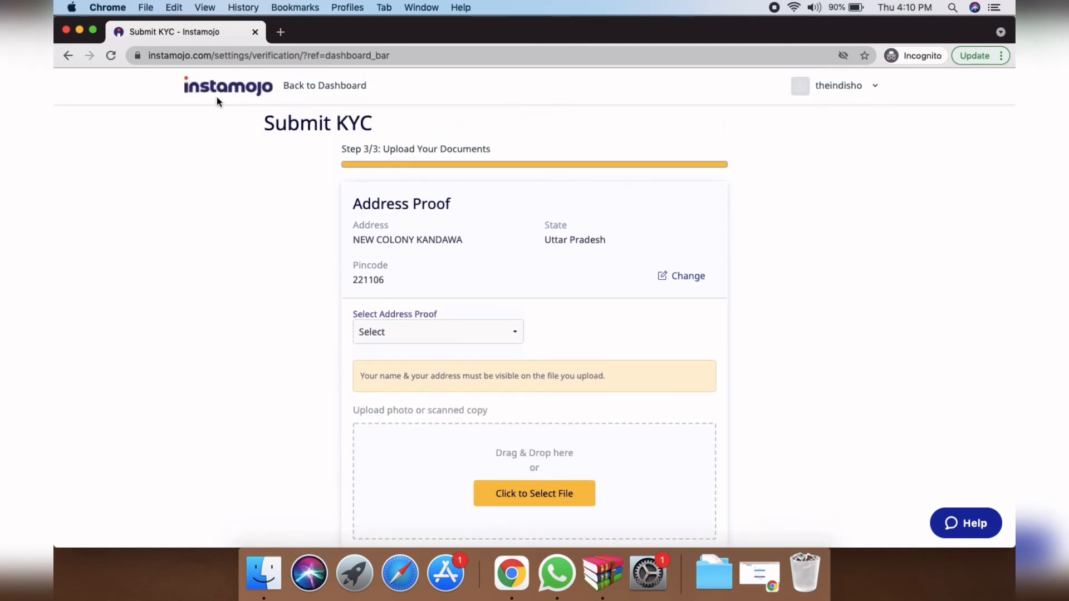
click(296, 84)
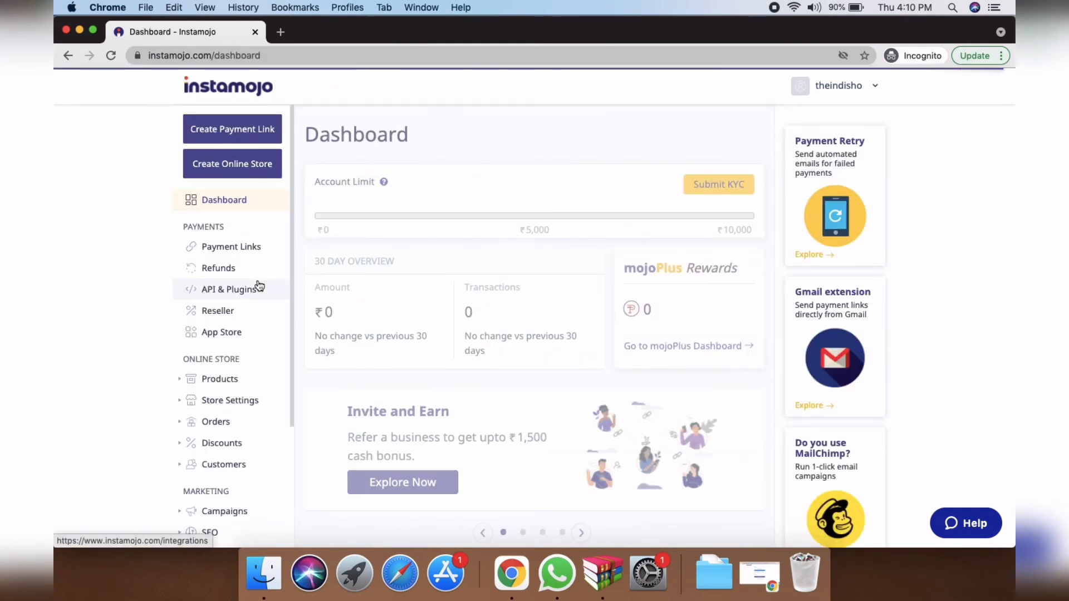
Visit the Payment Links and Refunds pages, ending on API & Plugins
click(259, 250)
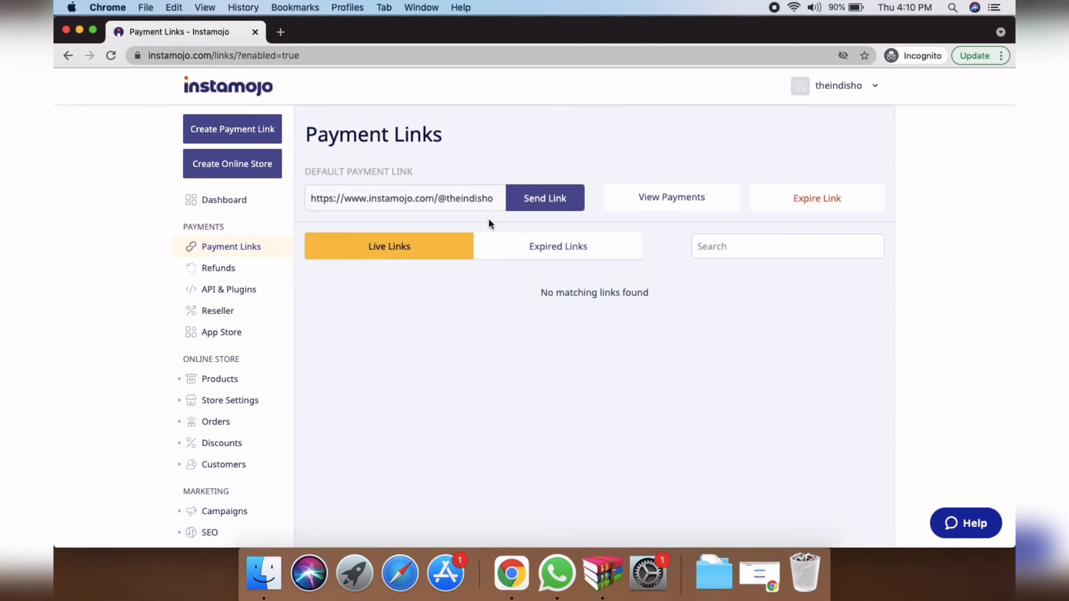
click(222, 269)
click(224, 292)
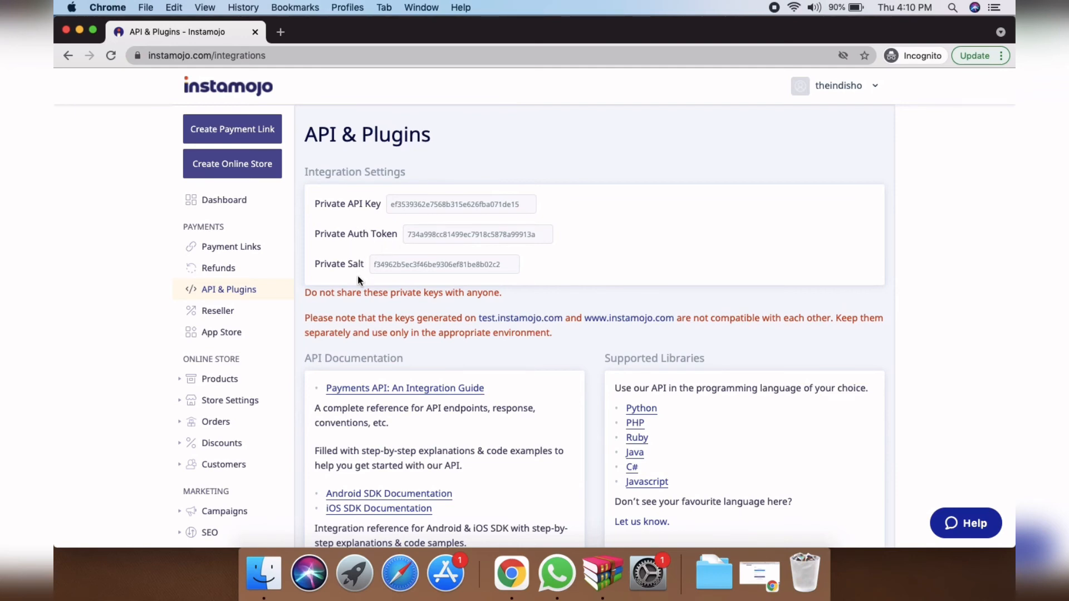
Scroll through the API & Plugins page to review the API documentation and plugins
scroll(583, 288, down, 7)
scroll(581, 288, up, 3)
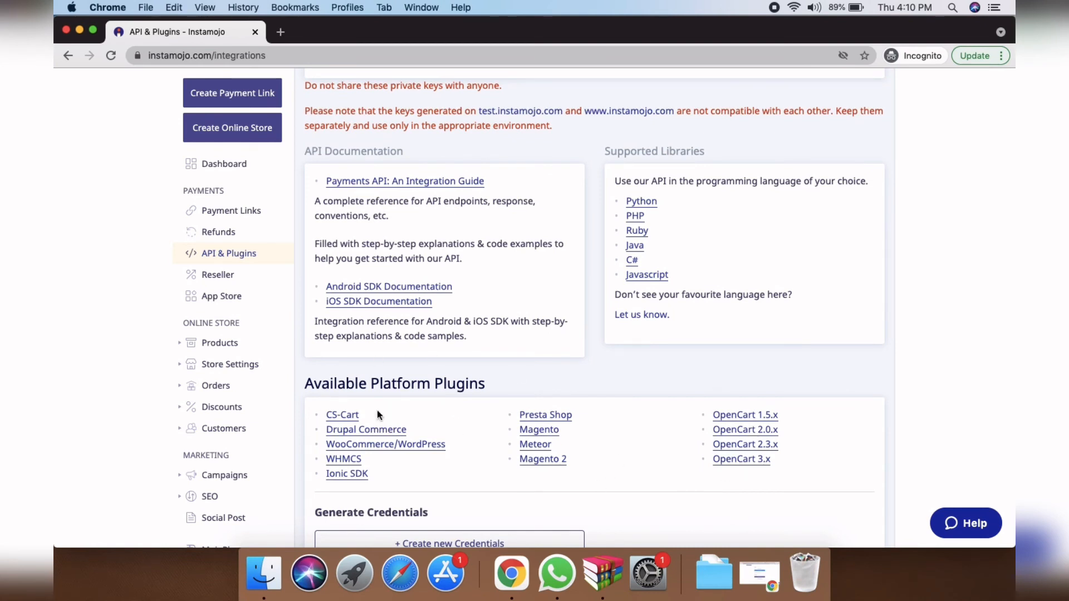
scroll(412, 372, up, 5)
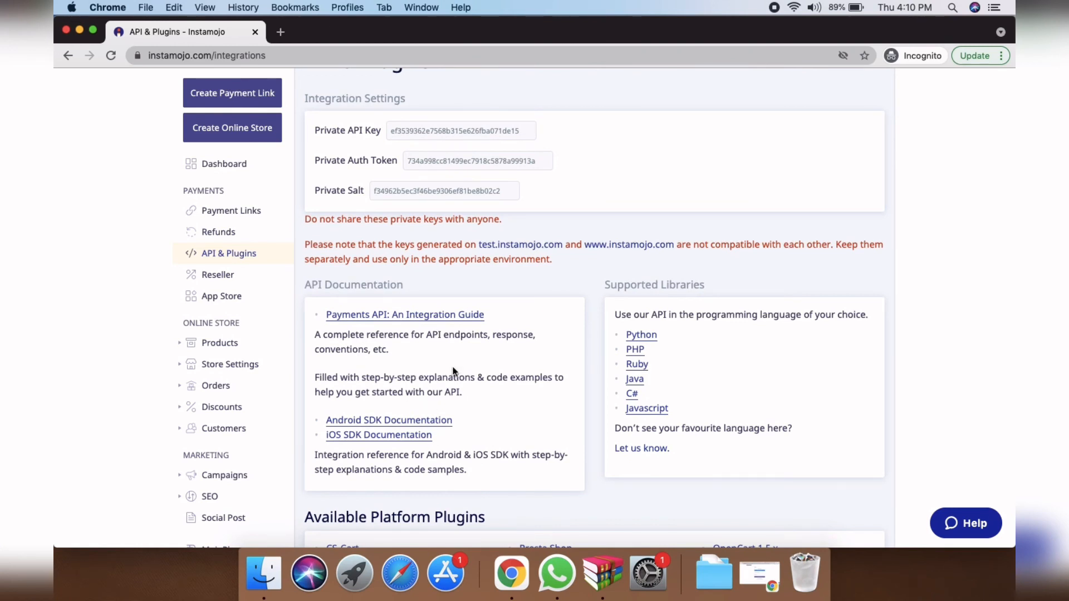
scroll(454, 371, up, 2)
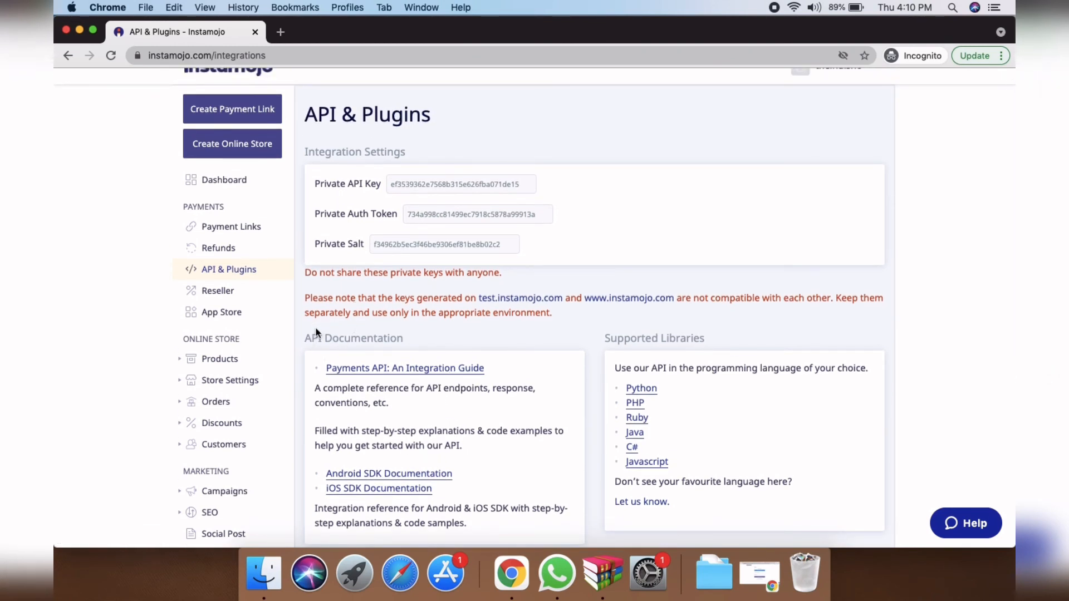
drag(307, 334, 447, 333)
click(448, 331)
Open Reseller, scroll through the product cards' prices and commissions, and return to the dashboard
click(245, 292)
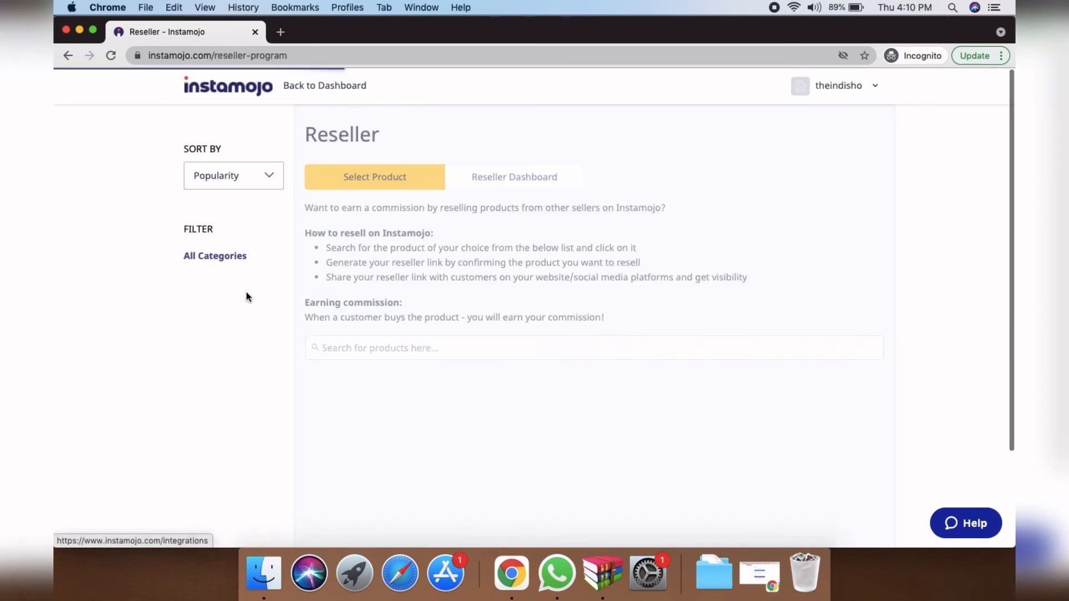
scroll(508, 322, down, 6)
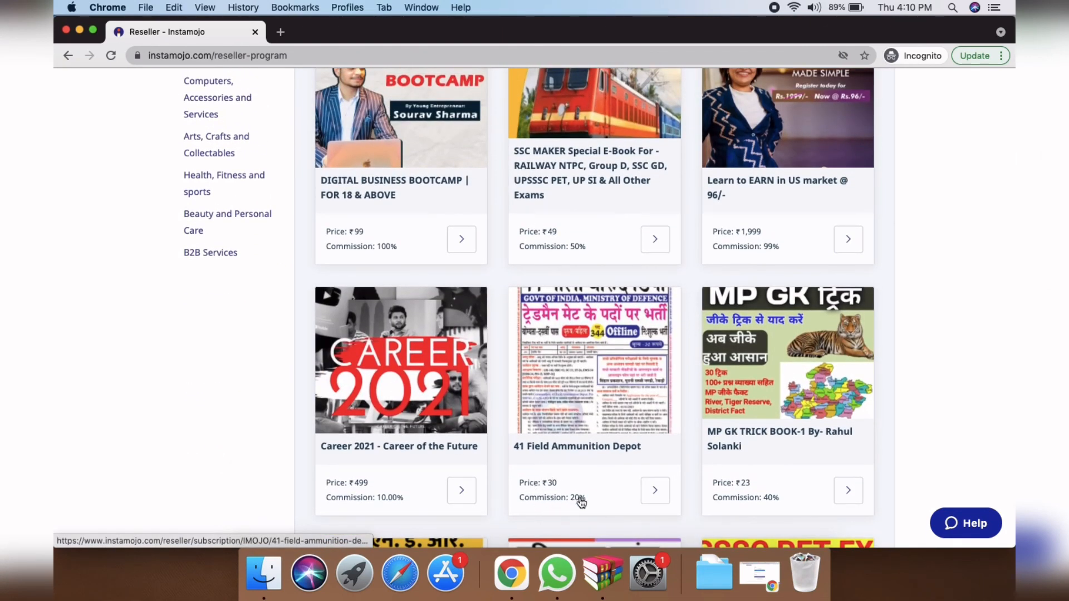
scroll(564, 359, up, 1)
scroll(563, 356, up, 3)
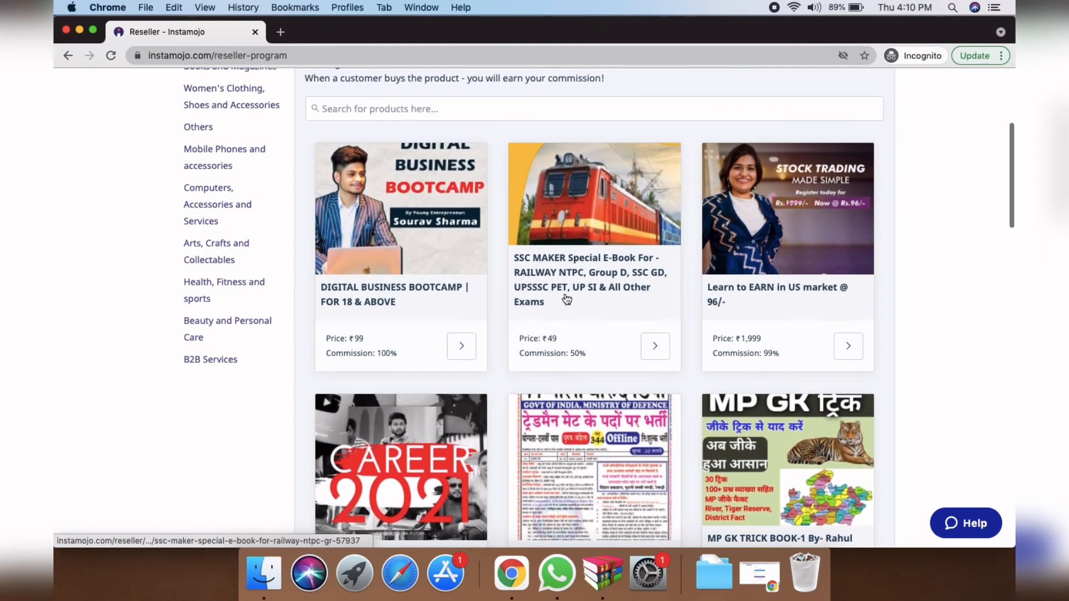
scroll(504, 374, up, 8)
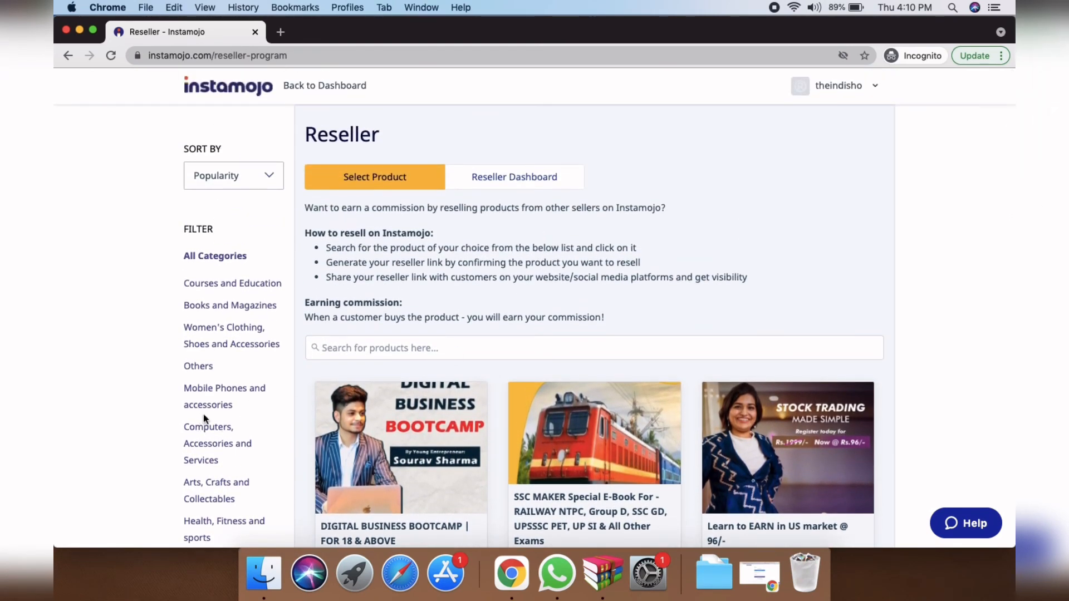
click(295, 86)
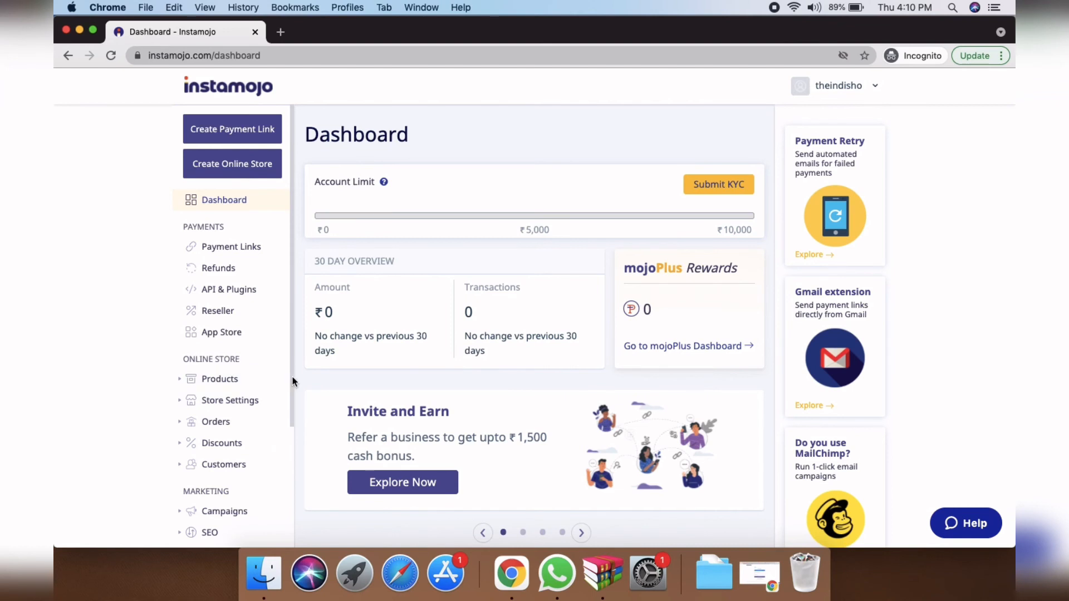
scroll(291, 377, down, 5)
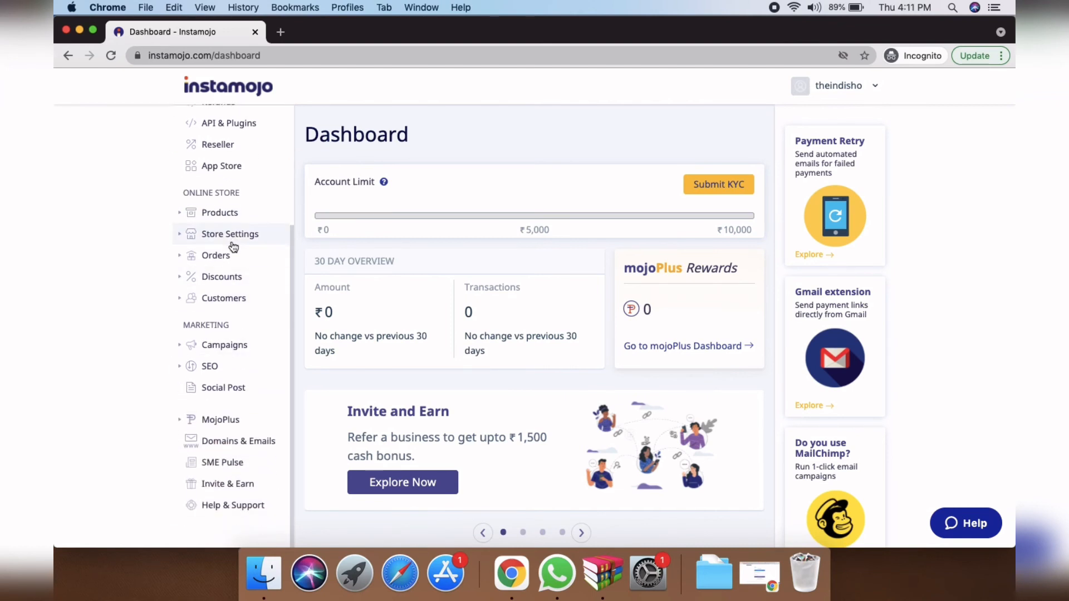
click(226, 367)
click(227, 390)
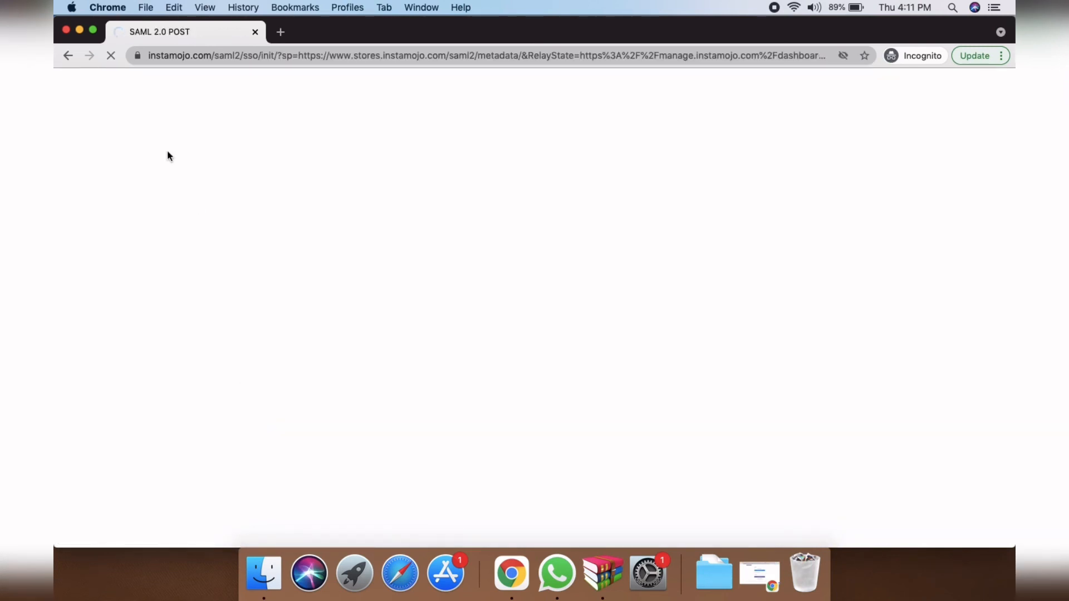
click(68, 55)
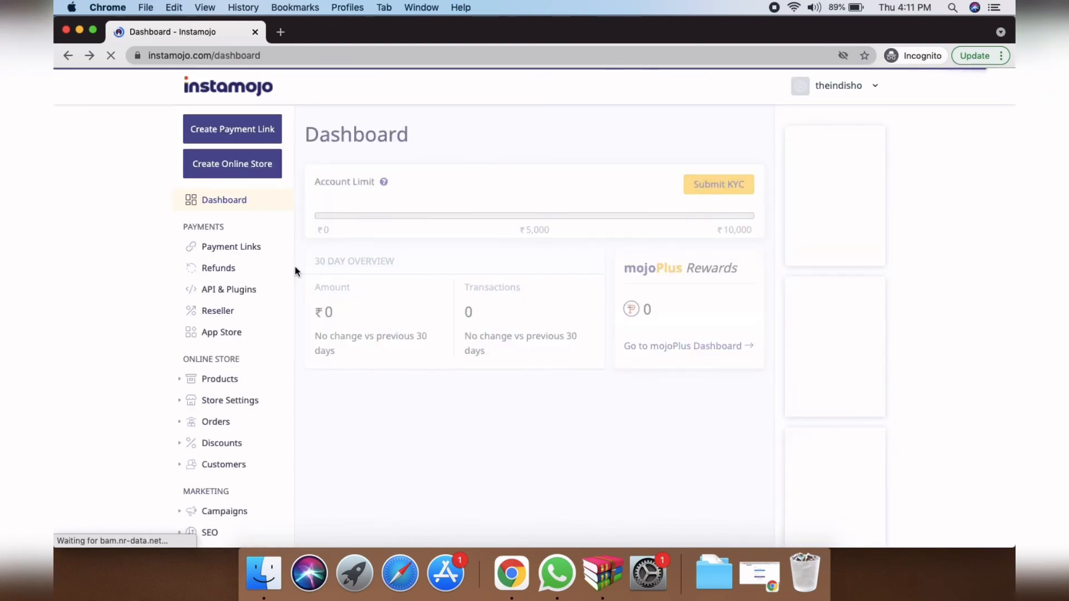
scroll(302, 233, down, 3)
drag(291, 350, 321, 214)
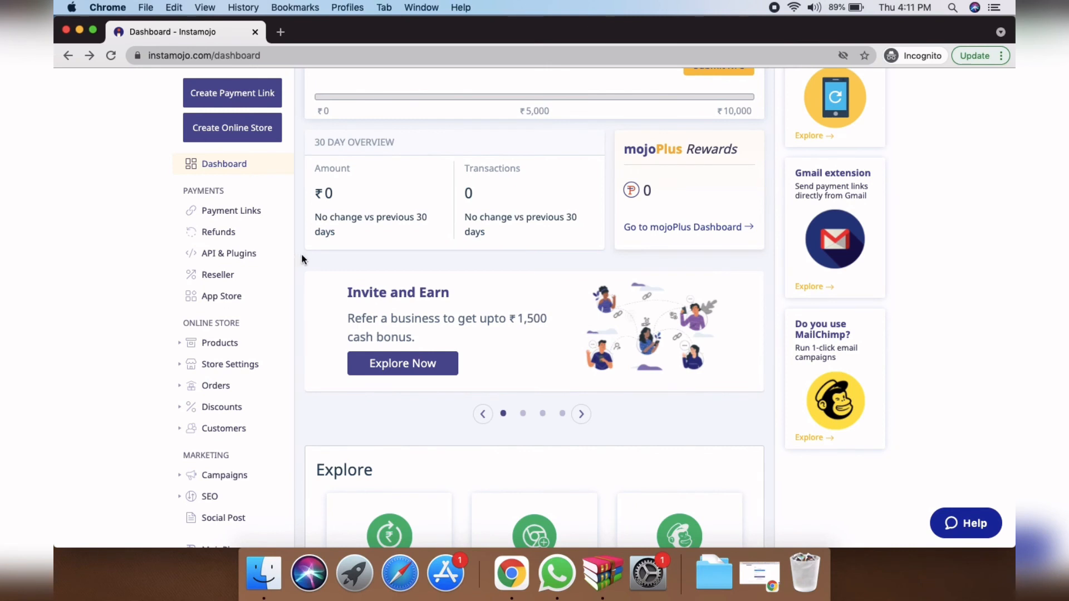
scroll(301, 253, up, 3)
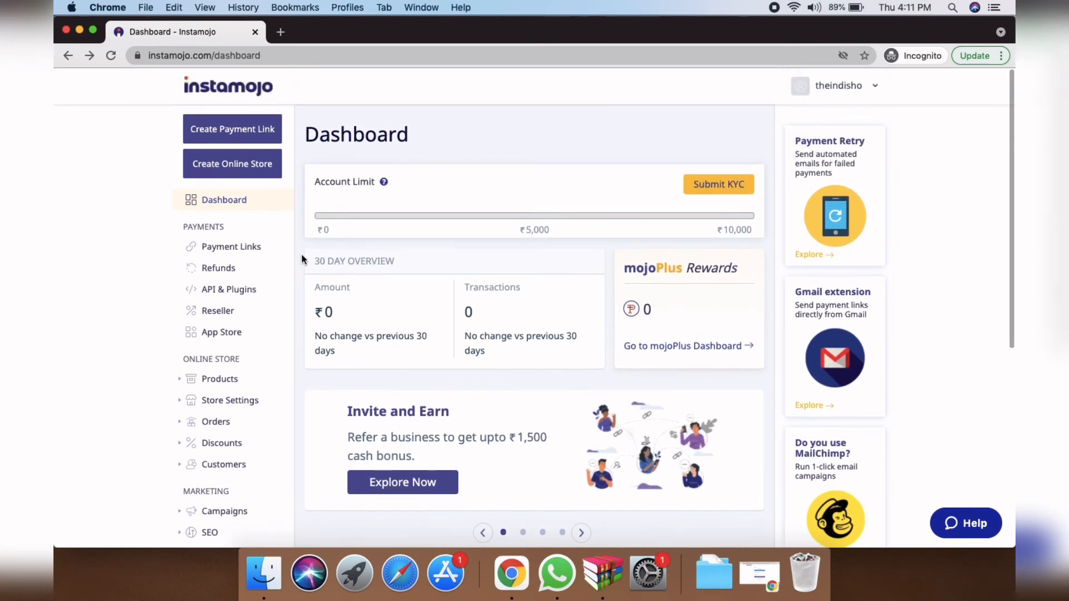